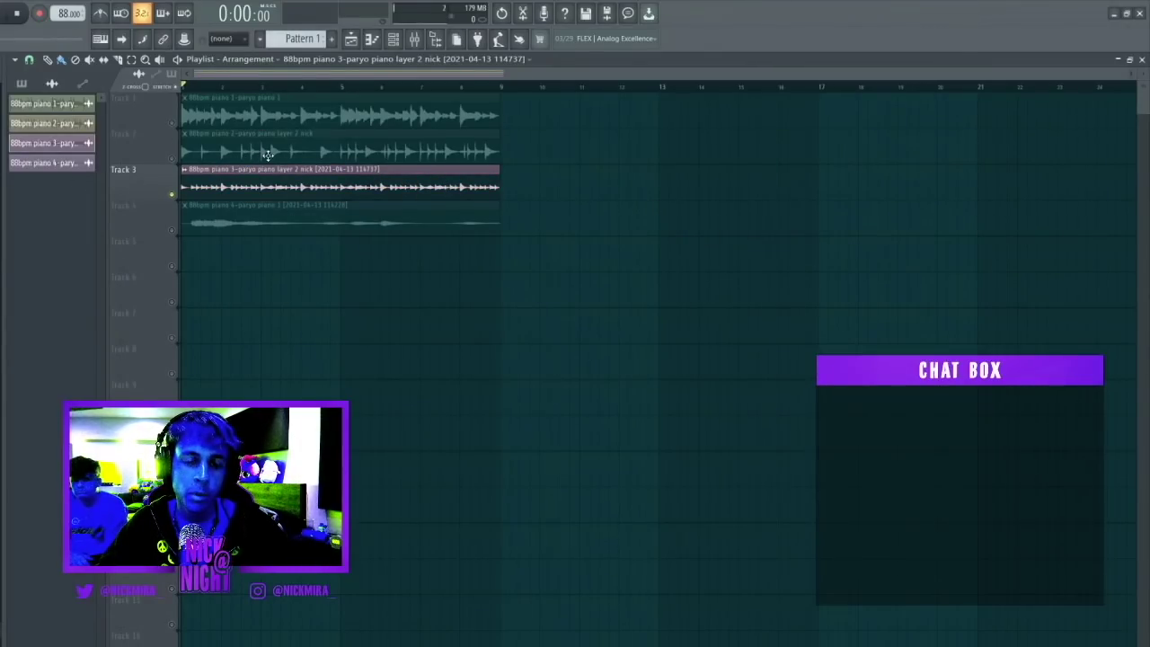
- Audition Track 4 on its own, restore all tracks, and duplicate the four piano clips twice along the timeline
{"action": "right_click", "coordinate": [173, 231]}
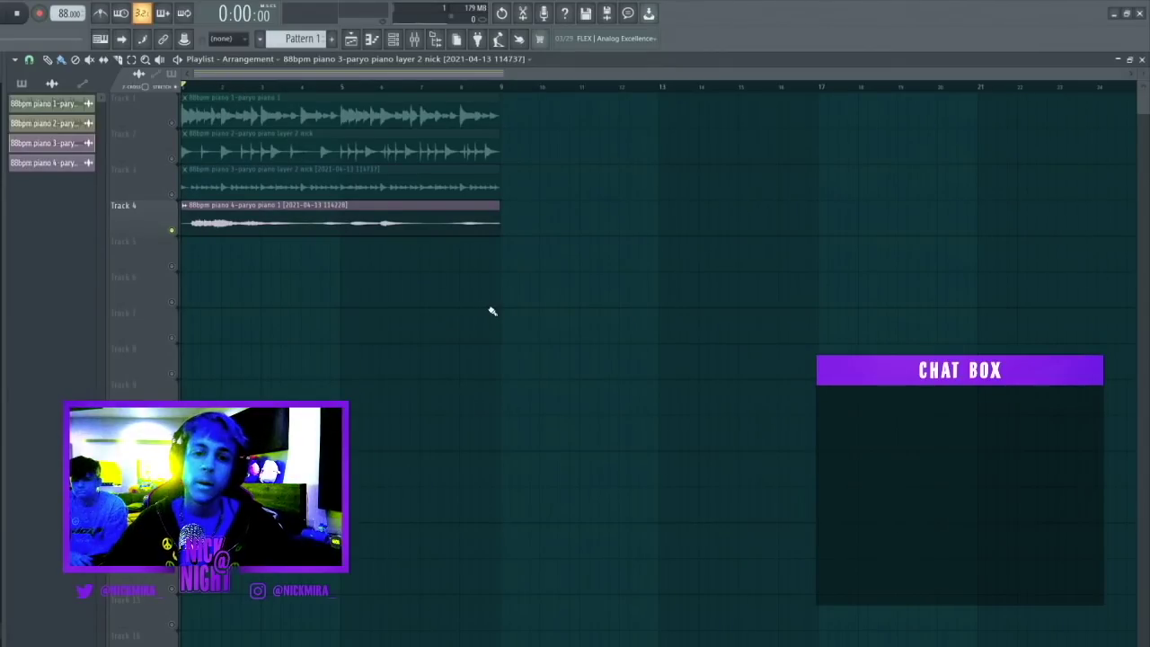
{"action": "right_click", "coordinate": [172, 231]}
{"action": "key", "text": "ctrl+a"}
{"action": "key", "text": "ctrl+b"}
{"action": "key", "text": "ctrl+b"}
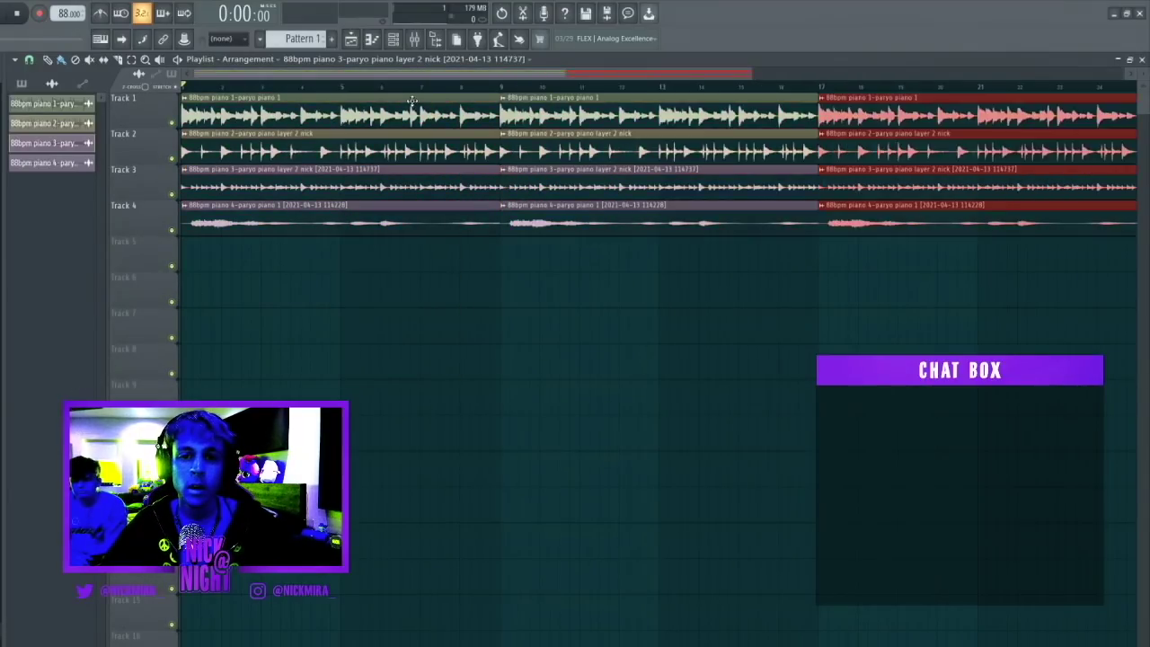
{"action": "key", "text": "ctrl+d"}
- Delete the piano 2, 3 and 4 clips from bars 1–8 and the piano 1, 3 and 4 clips from bars 9–16
{"action": "scroll", "coordinate": [435, 86], "scroll_direction": "down", "scroll_amount": 3}
{"action": "right_click", "coordinate": [276, 162]}
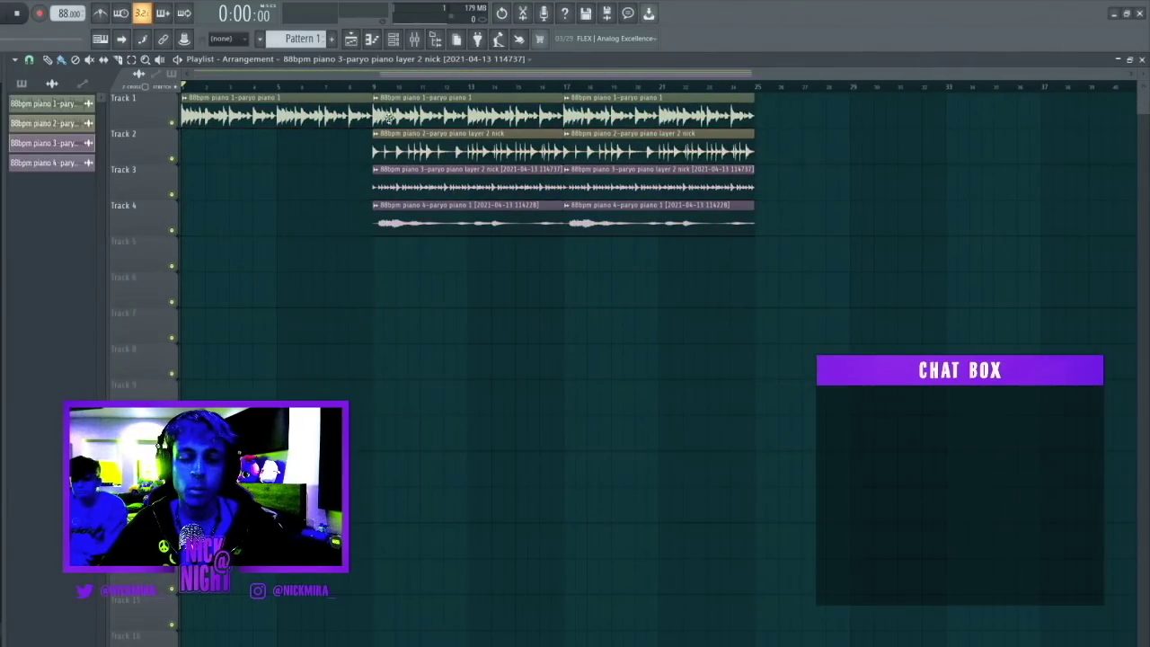
{"action": "right_click", "coordinate": [475, 188]}
{"action": "key", "text": "space"}
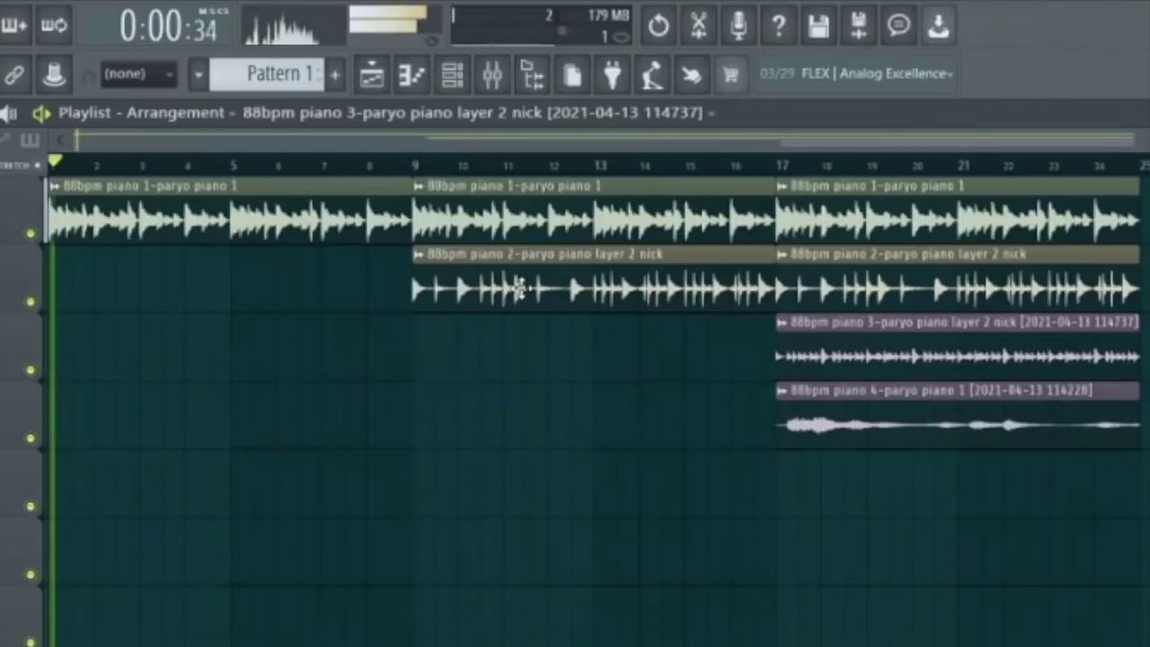
{"action": "left_click", "coordinate": [427, 150]}
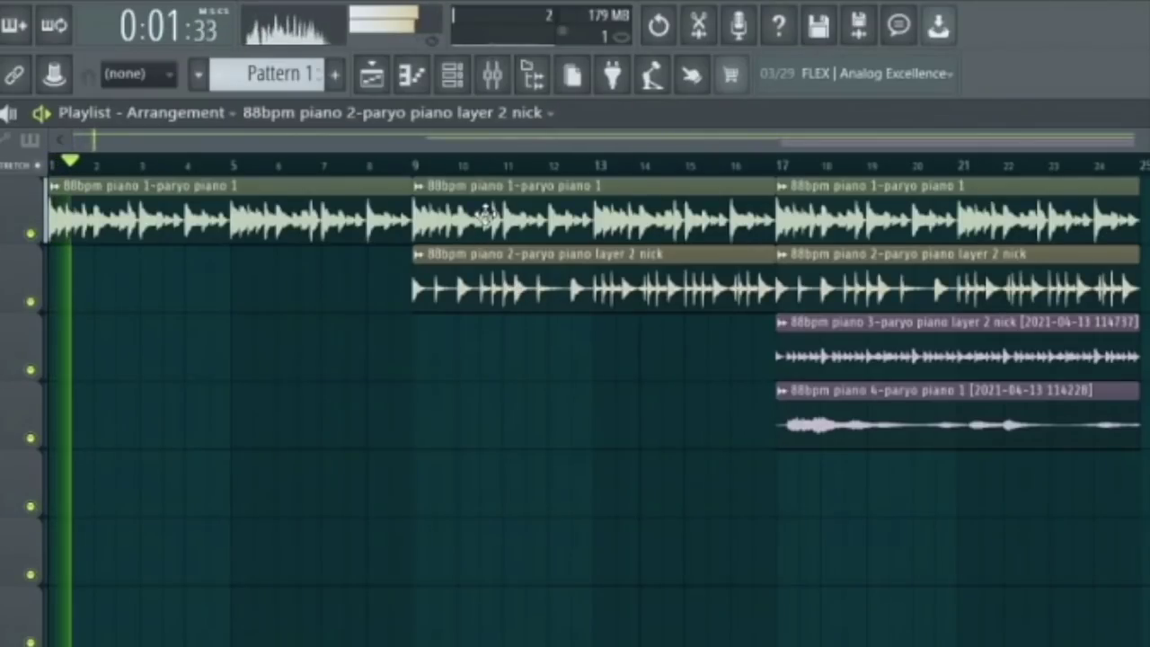
{"action": "right_click", "coordinate": [486, 215]}
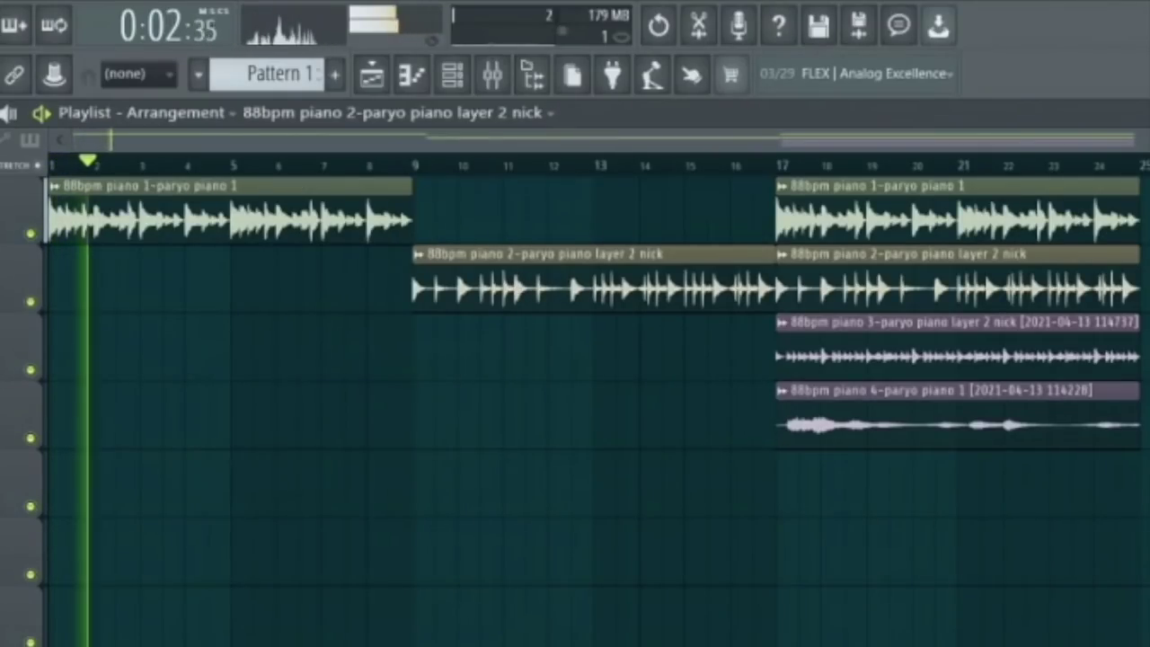
- Set the time-stretching mode of the piano 1, piano 2 and piano 3 samples to Stretch
{"action": "double_click", "coordinate": [241, 217]}
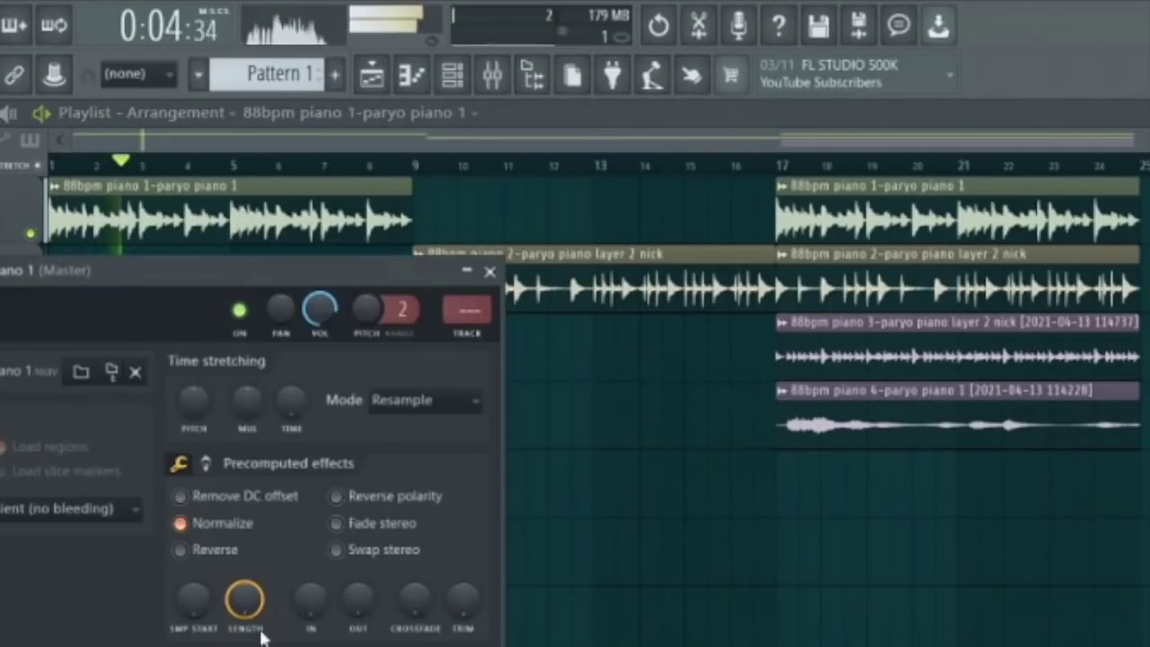
{"action": "left_click", "coordinate": [422, 410]}
{"action": "left_click", "coordinate": [398, 468]}
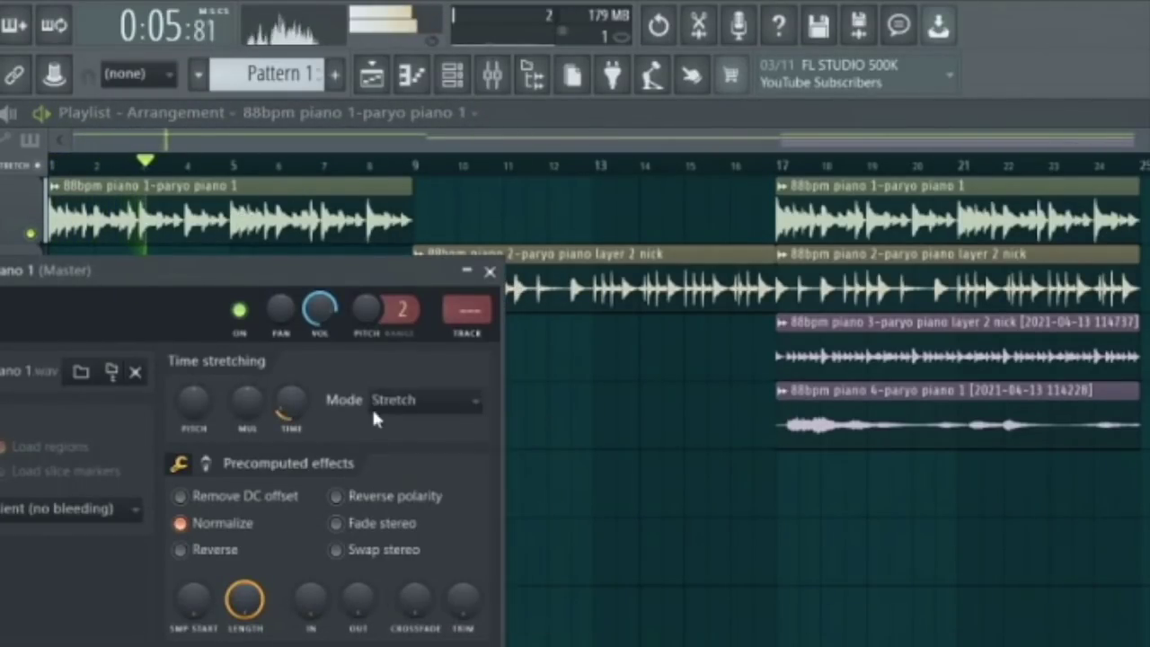
{"action": "double_click", "coordinate": [559, 284]}
{"action": "left_click", "coordinate": [452, 430]}
{"action": "left_click", "coordinate": [449, 499]}
{"action": "key", "text": "Escape"}
{"action": "double_click", "coordinate": [799, 340]}
{"action": "left_click", "coordinate": [527, 463]}
{"action": "left_click", "coordinate": [460, 526]}
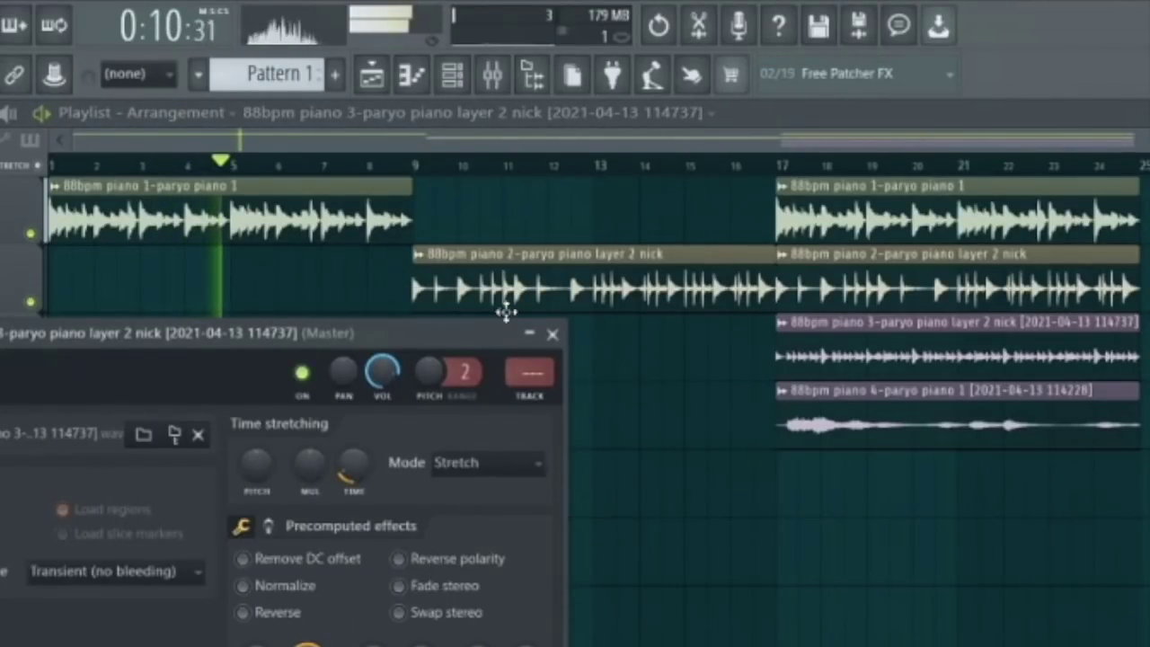
- Place a copy of the piano 2 clip at bar 1 on Track 2
{"action": "left_click", "coordinate": [506, 308]}
{"action": "left_click", "coordinate": [56, 282]}
{"action": "double_click", "coordinate": [136, 273]}
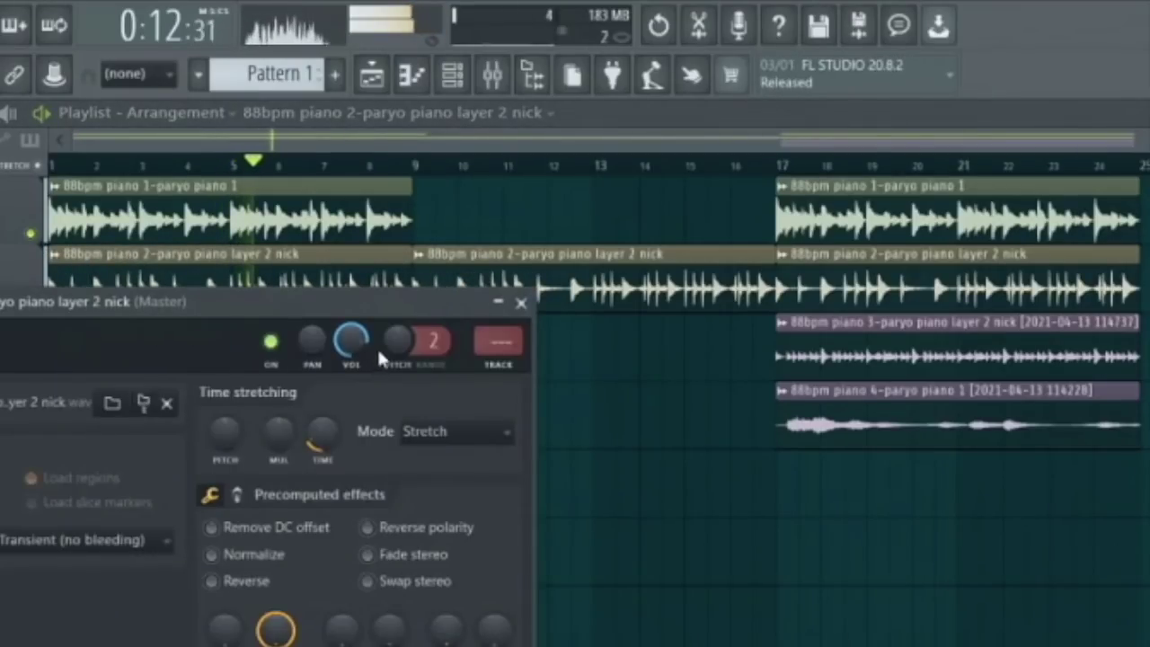
{"action": "left_click", "coordinate": [521, 303]}
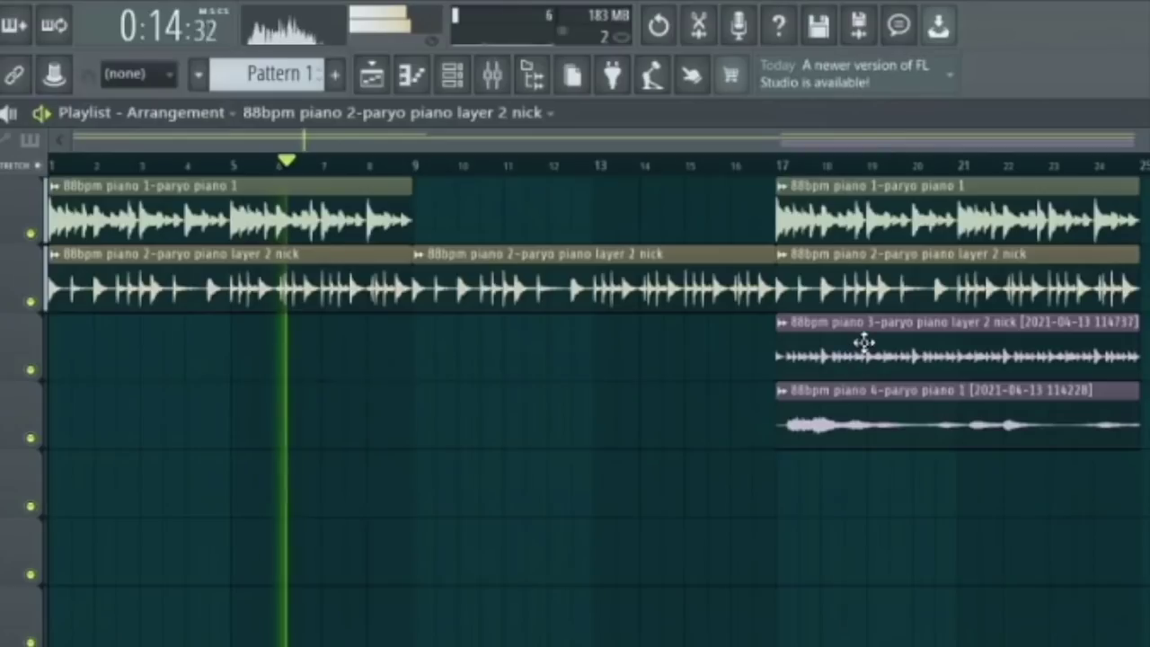
- Place piano 3 clips at bars 1 and 9 on Track 3, and a piano 4 clip at bar 9 on Track 4
{"action": "left_click", "coordinate": [866, 344]}
{"action": "left_click_drag", "start_coordinate": [216, 355], "coordinate": [21, 363]}
{"action": "left_click", "coordinate": [427, 356]}
{"action": "left_click", "coordinate": [783, 426]}
{"action": "left_click", "coordinate": [486, 424]}
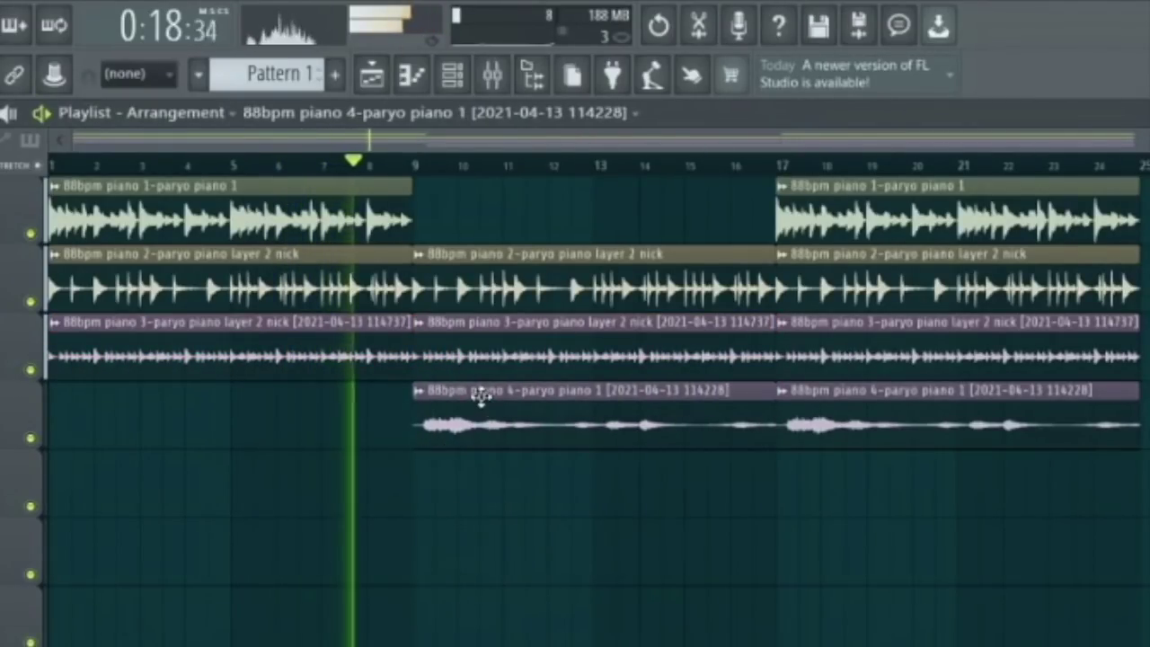
- Set the time-stretching mode to Stretch for the piano 4 sample and reapply it to piano 3
{"action": "double_click", "coordinate": [478, 397]}
{"action": "left_click", "coordinate": [529, 495]}
{"action": "left_click", "coordinate": [507, 560]}
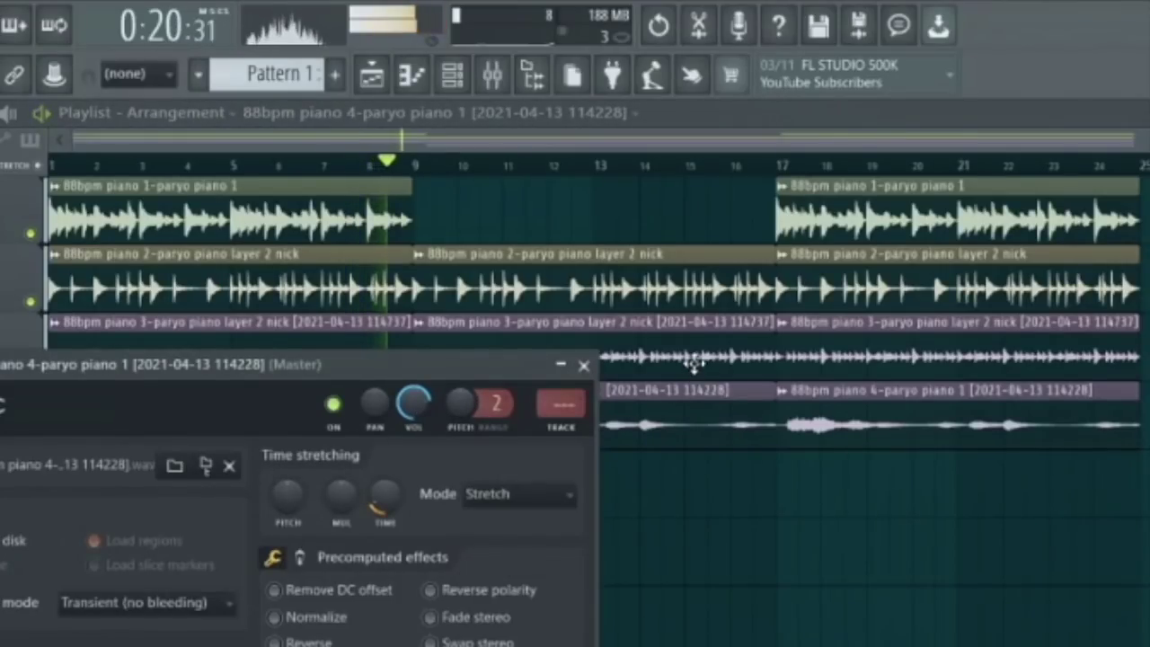
{"action": "double_click", "coordinate": [693, 360]}
{"action": "left_click", "coordinate": [459, 463]}
{"action": "left_click", "coordinate": [463, 527]}
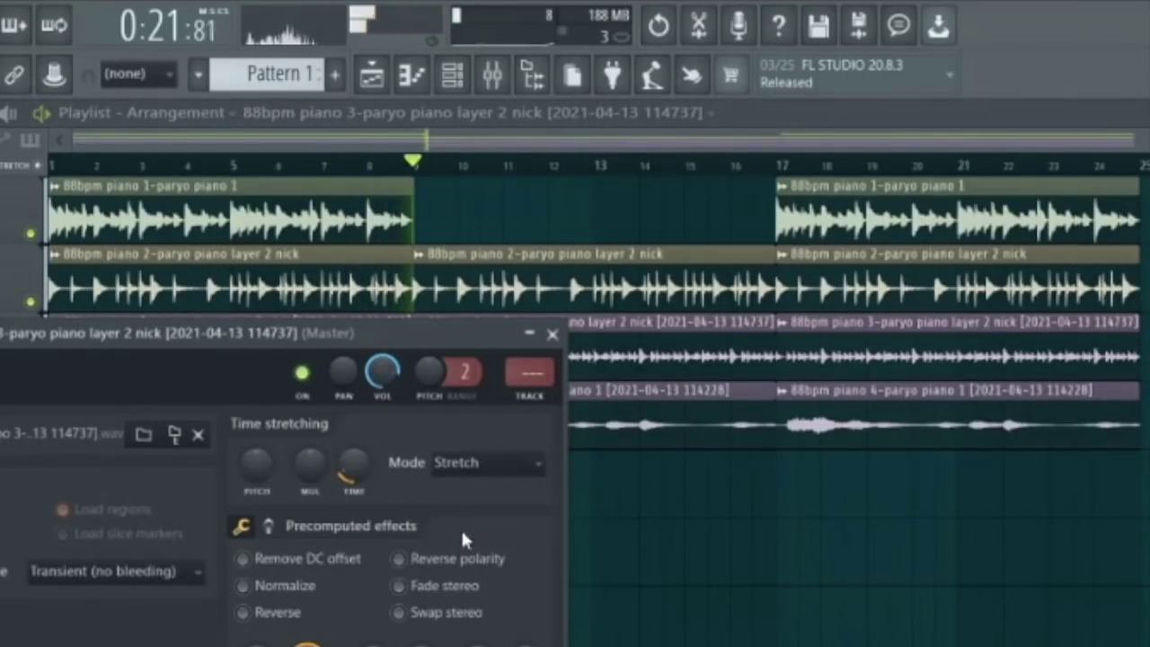
- Review the piano 4 sample's settings while the arrangement plays, and stop playback
{"action": "right_click", "coordinate": [839, 582]}
{"action": "double_click", "coordinate": [462, 396]}
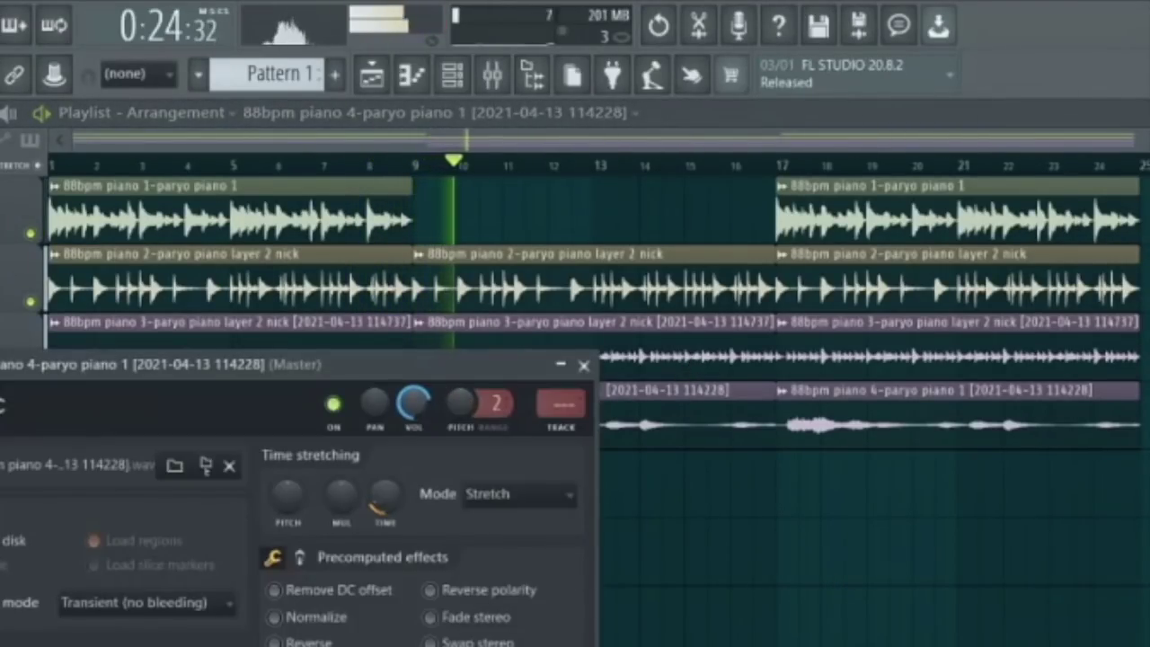
{"action": "right_click", "coordinate": [836, 531]}
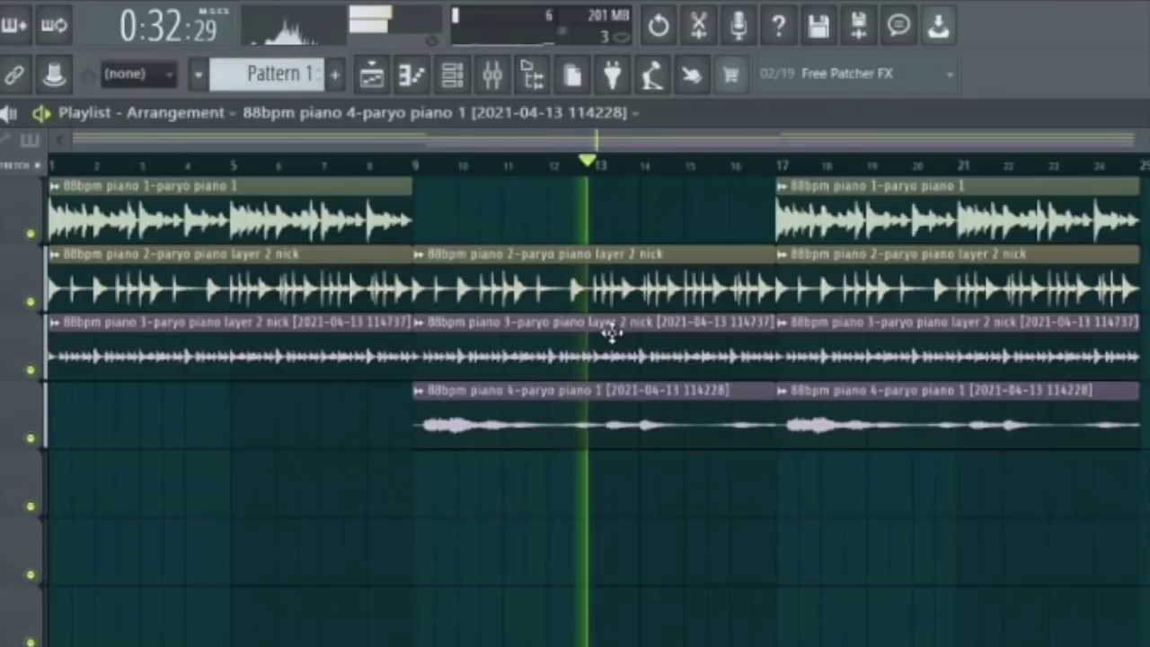
{"action": "key", "text": "space"}
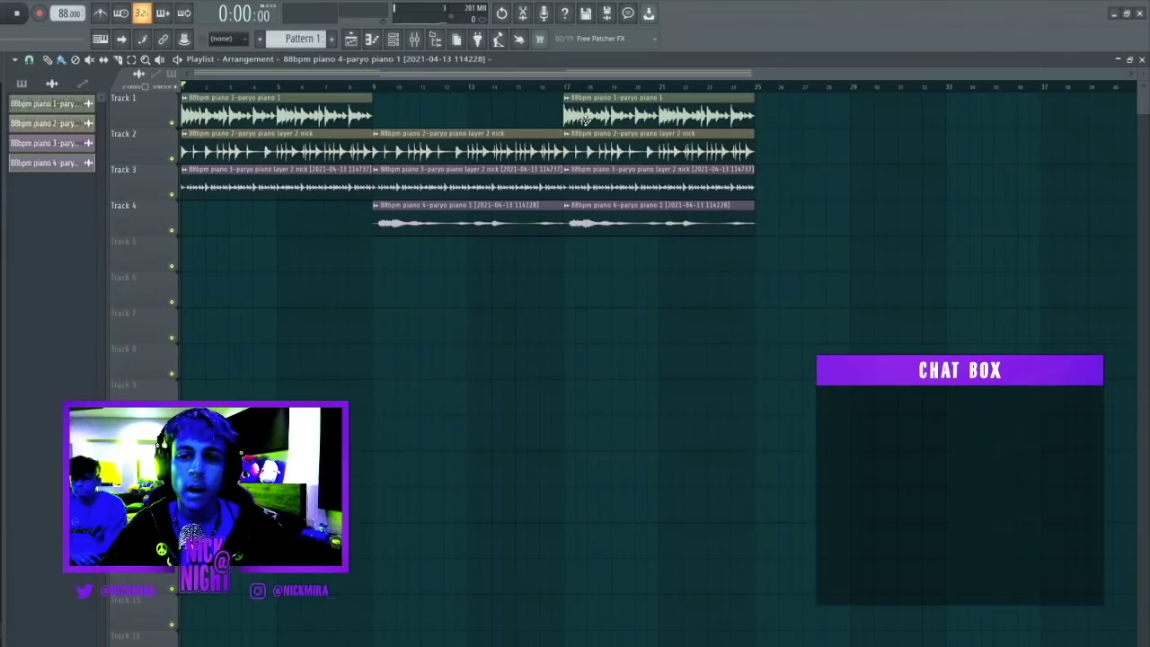
- Delete all clips from bar 17 onward and duplicate the remaining 16-bar arrangement directly after itself
{"action": "left_click_drag", "start_coordinate": [652, 122], "coordinate": [923, 393]}
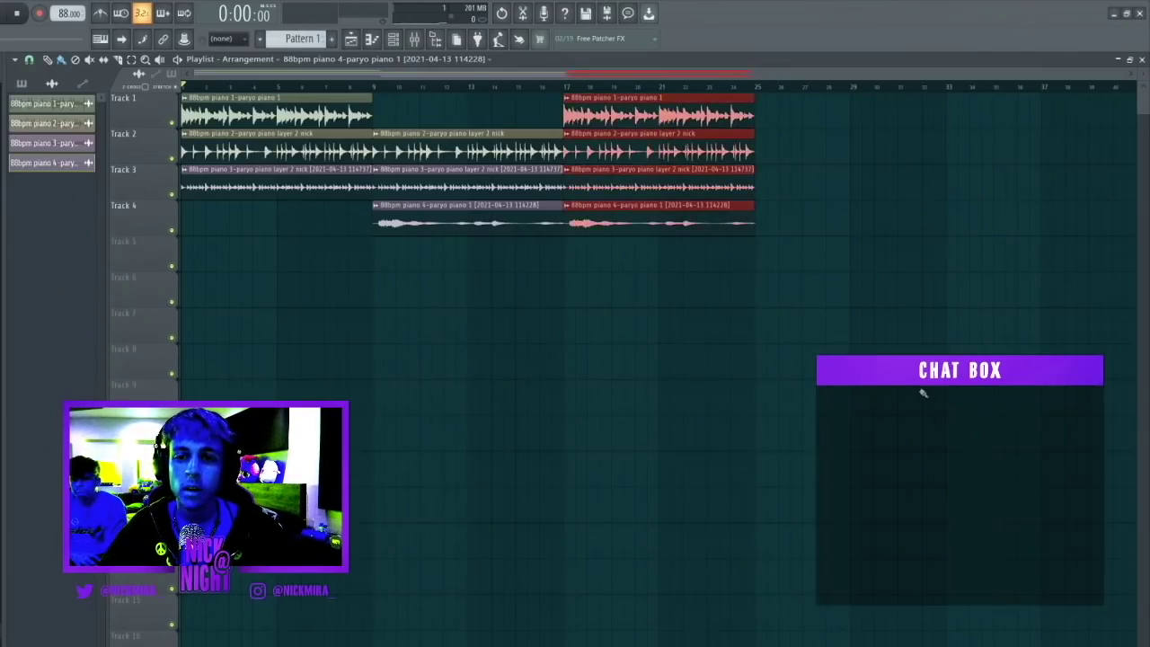
{"action": "key", "text": "Delete"}
{"action": "key", "text": "ctrl+a"}
{"action": "key", "text": "ctrl+b"}
{"action": "key", "text": "ctrl+d"}
{"action": "scroll", "coordinate": [380, 92], "scroll_direction": "down", "scroll_amount": 1}
- Load RC-20 Retro Color as an effect on the piano 1 mixer track
{"action": "left_click", "coordinate": [26, 86]}
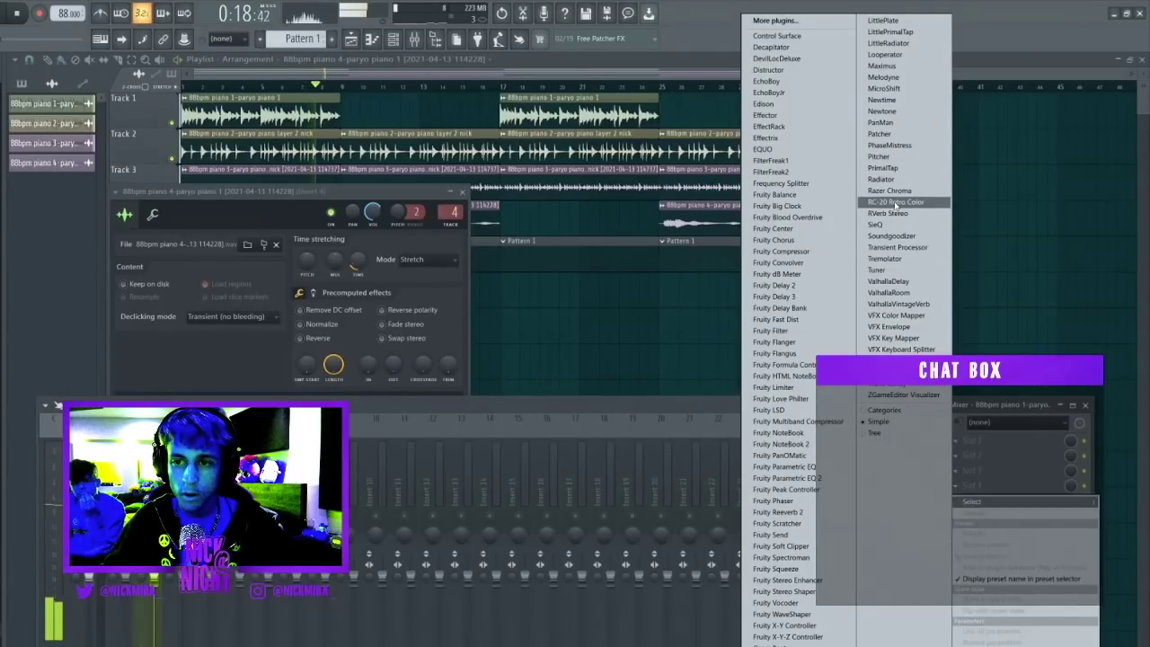
{"action": "left_click", "coordinate": [896, 203]}
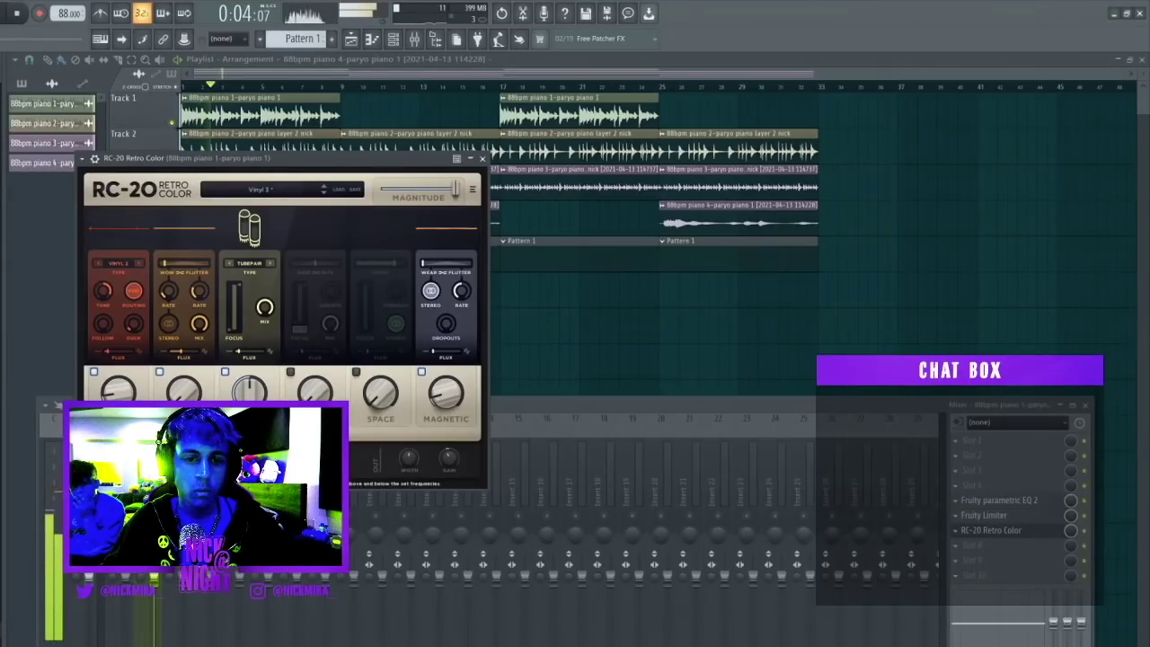
{"action": "left_click", "coordinate": [158, 585]}
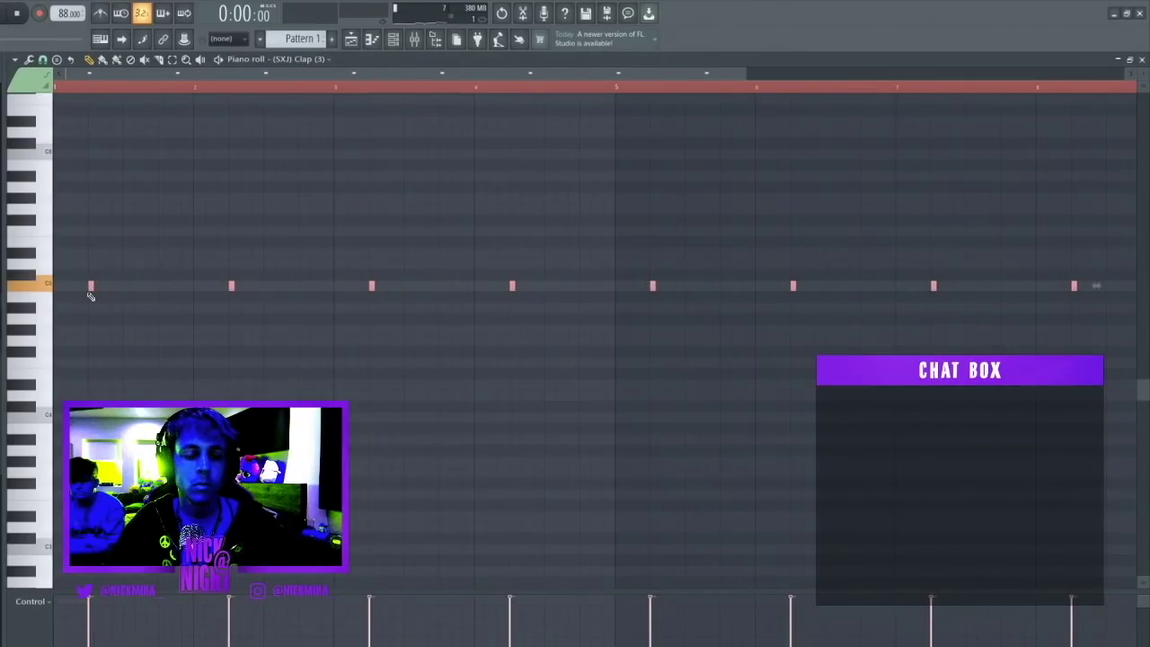
- Copy all (SXJ) Clap (3) notes half a bar to the right, so claps also land on beat 4 of every bar
{"action": "key", "text": "ctrl+d"}
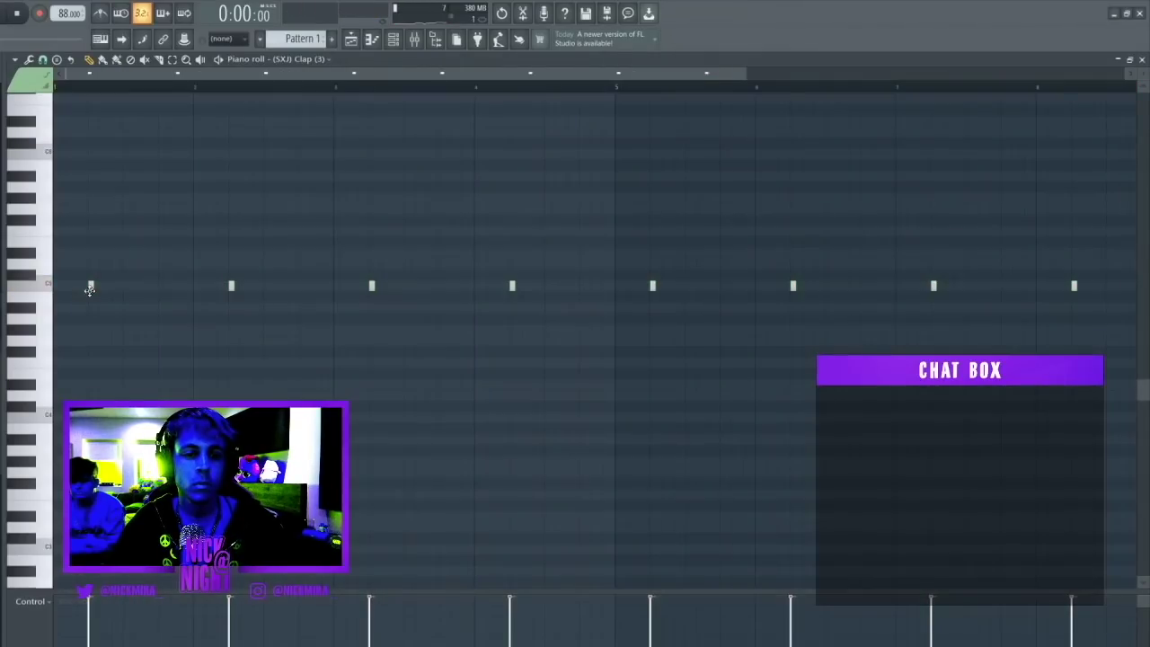
{"action": "key", "text": "ctrl+a"}
{"action": "left_click_drag", "start_coordinate": [90, 289], "coordinate": [173, 304]}
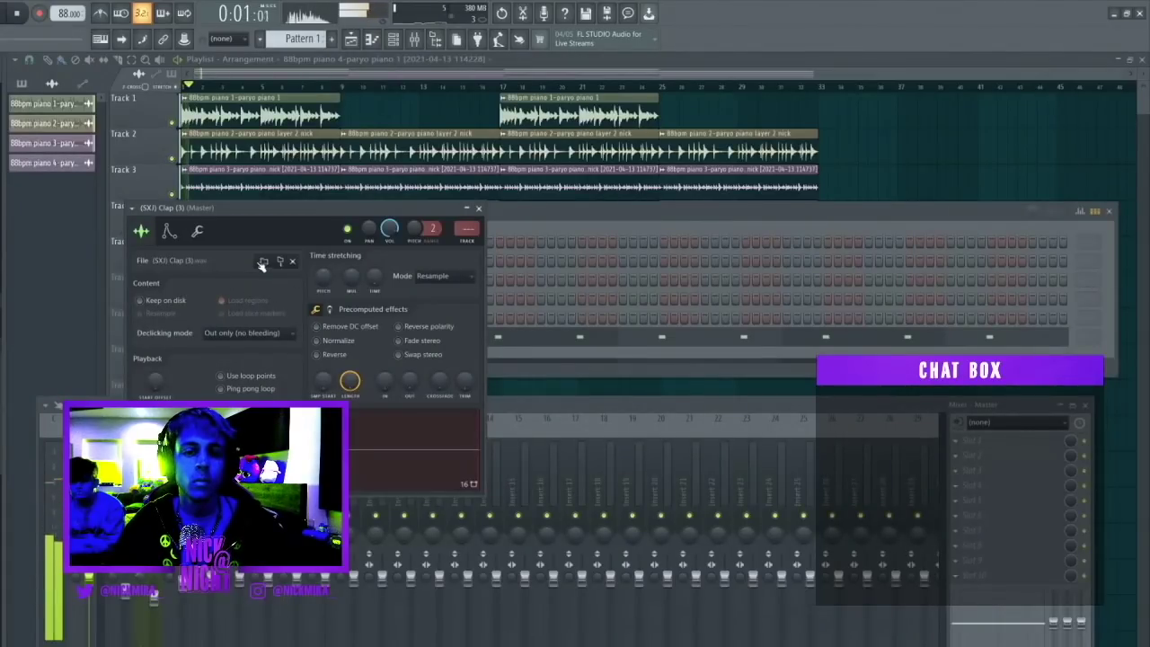
{"action": "key", "text": "Escape"}
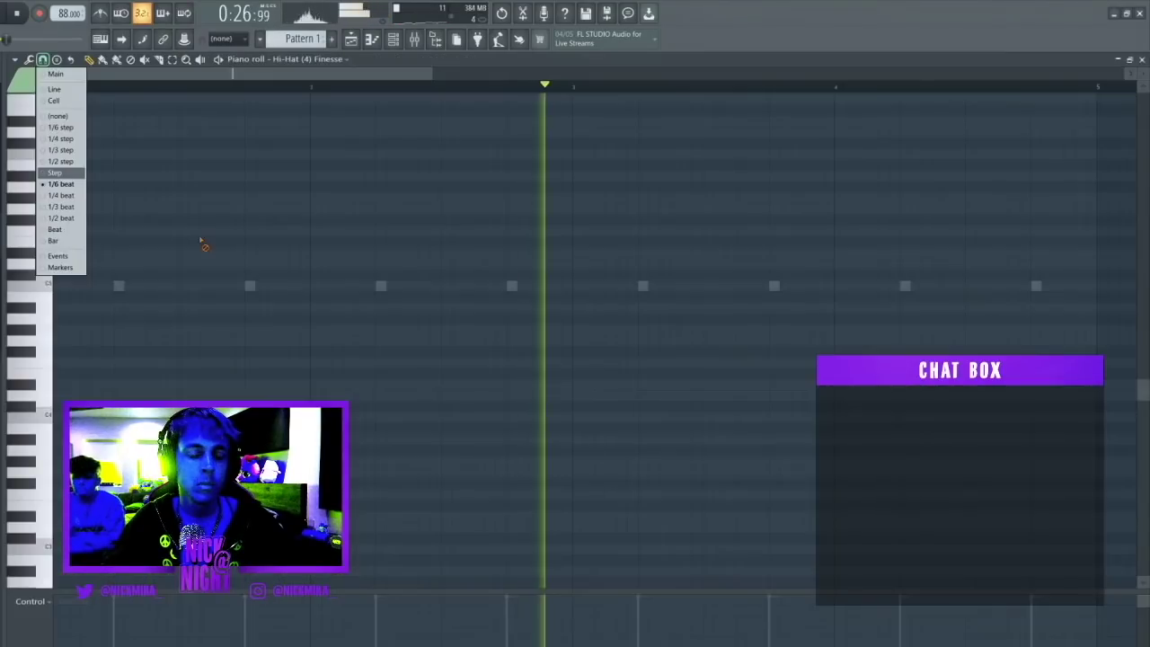
- Add a Hi-Hat (4) Finesse note at the start of bar 1, duplicate it three times, and restart playback
{"action": "key", "text": "Escape"}
{"action": "left_click_drag", "start_coordinate": [9, 312], "coordinate": [38, 308]}
{"action": "key", "text": "ctrl+b"}
{"action": "key", "text": "ctrl+b"}
{"action": "key", "text": "ctrl+b"}
{"action": "left_click", "coordinate": [99, 289], "text": "ctrl"}
{"action": "key", "text": "space"}
{"action": "key", "text": "space"}
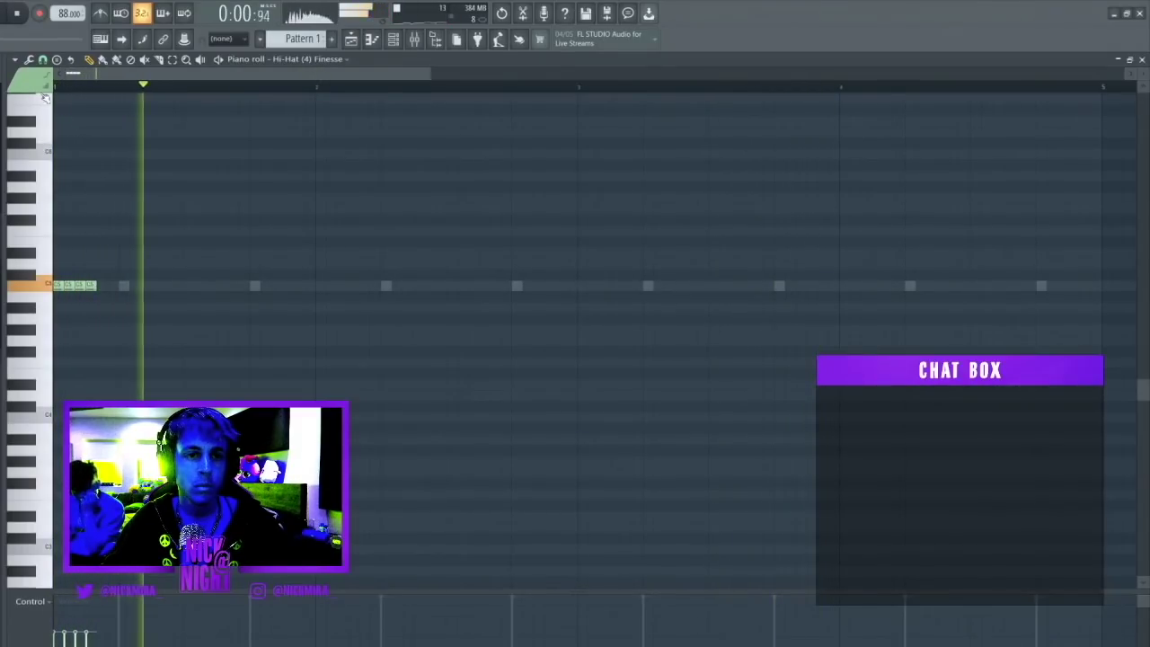
- With snap at 1/3 step, shorten the four hi-hat notes and copy them lower near bar 1's end and higher near bar 2's end
{"action": "left_click", "coordinate": [42, 59]}
{"action": "left_click", "coordinate": [69, 151]}
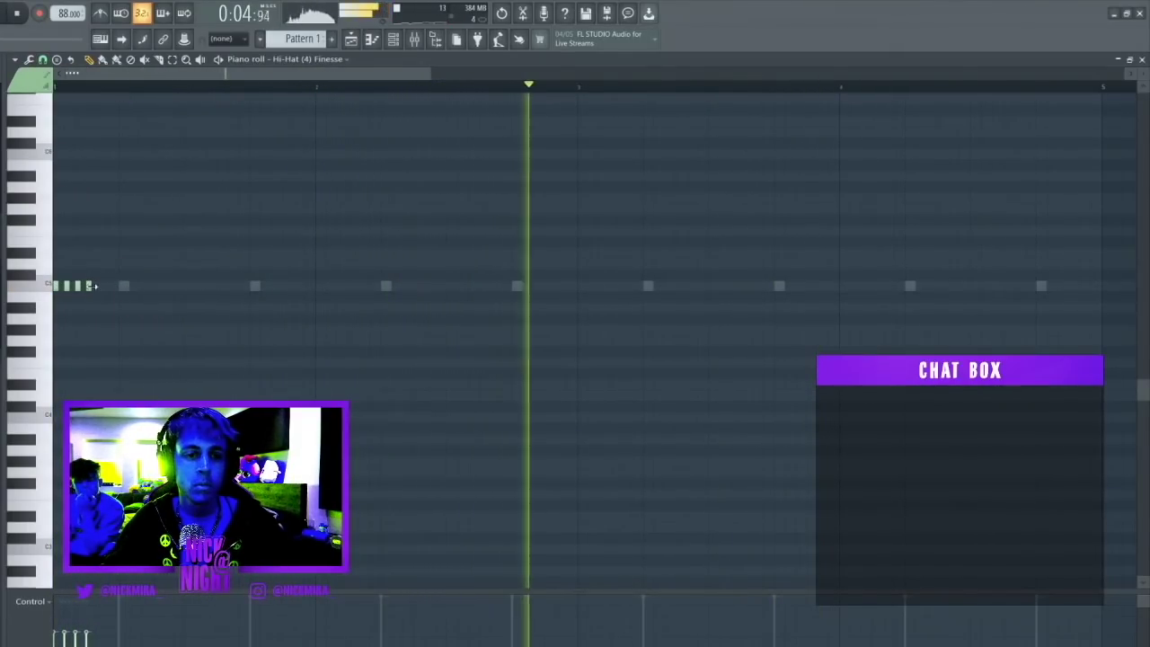
{"action": "key", "text": "ctrl+a"}
{"action": "left_click_drag", "start_coordinate": [79, 289], "coordinate": [581, 223]}
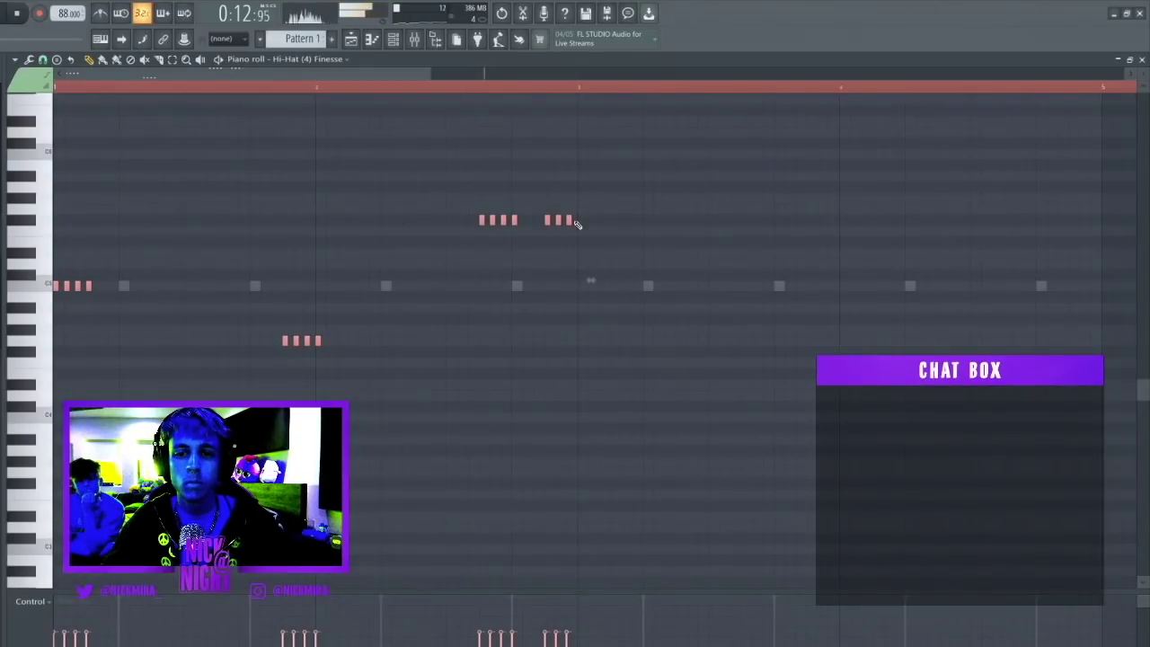
{"action": "left_click_drag", "start_coordinate": [577, 224], "coordinate": [583, 224]}
- Duplicate the two-bar hi-hat pattern until it fills eight bars, and close the piano roll
{"action": "key", "text": "ctrl+d"}
{"action": "scroll", "coordinate": [580, 95], "scroll_direction": "down", "scroll_amount": 2}
{"action": "key", "text": "ctrl+b"}
{"action": "key", "text": "ctrl+d"}
{"action": "key", "text": "ctrl+b"}
{"action": "key", "text": "ctrl+d"}
{"action": "key", "text": "Escape"}
- Open the Bat HH channel settings and change the sample's time-stretching mode
{"action": "left_click", "coordinate": [245, 376]}
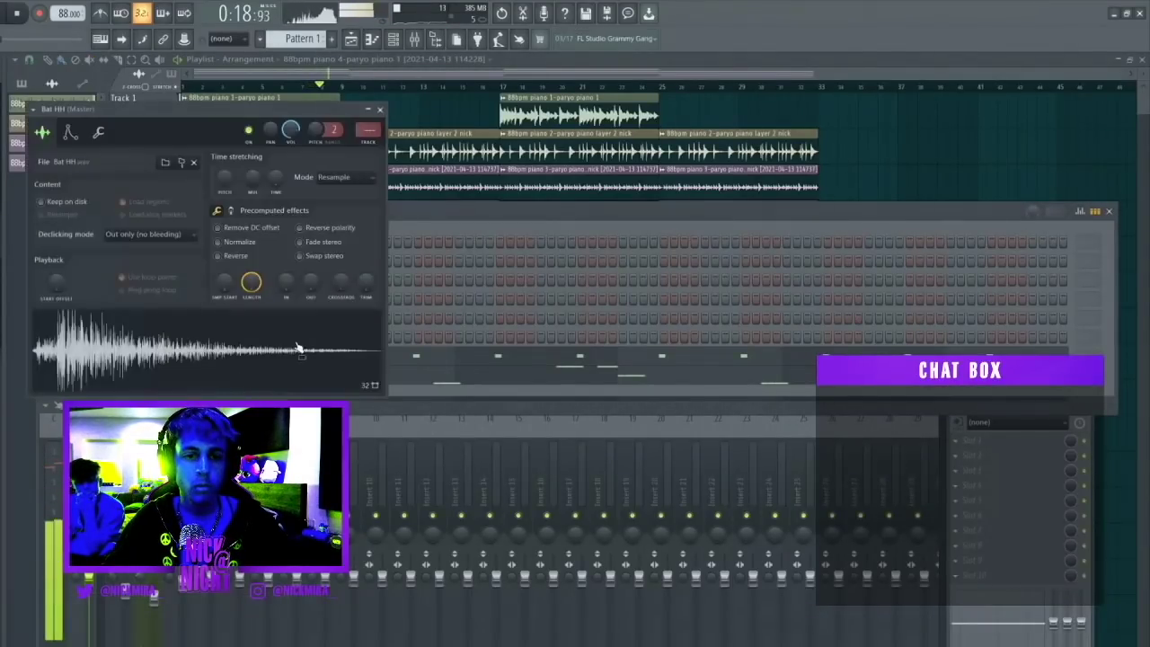
{"action": "left_click", "coordinate": [335, 176]}
{"action": "left_click", "coordinate": [337, 212]}
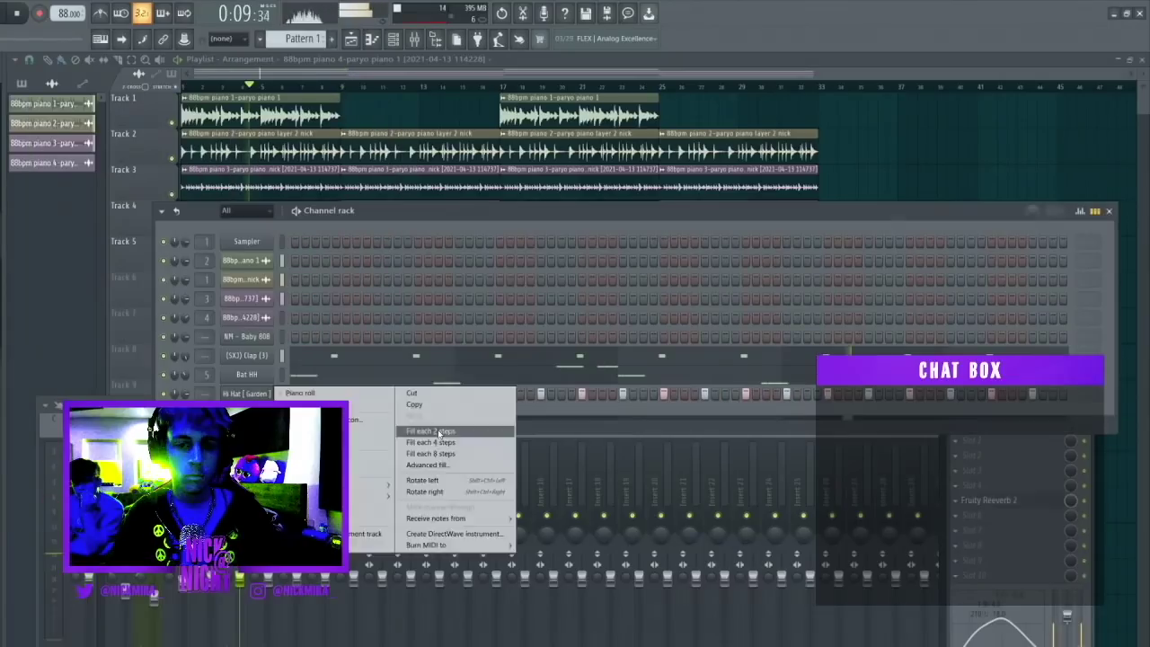
- Fill the Hi Hat [ Garden ] channel on each 2 steps and open its notes in the piano roll
{"action": "left_click", "coordinate": [308, 396]}
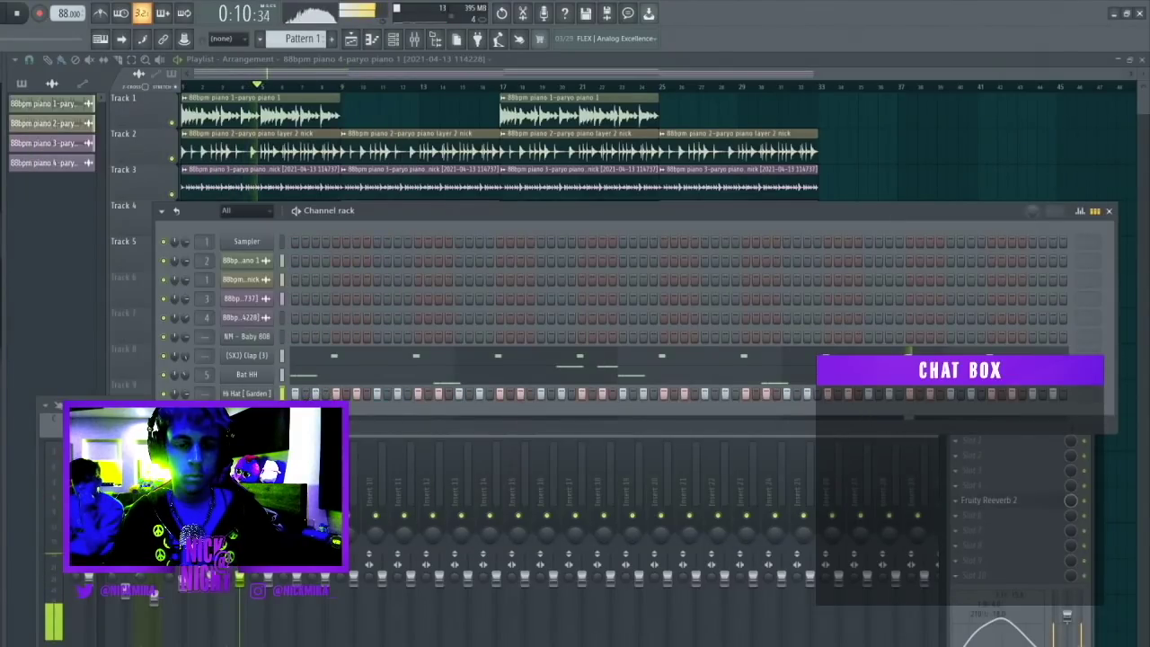
{"action": "right_click", "coordinate": [258, 392]}
{"action": "left_click", "coordinate": [286, 397]}
{"action": "key", "text": "space"}
{"action": "key", "text": "space"}
- Join and shorten the Hi Hat [ Garden ] notes, and delete all except the few at the start of bar 1
{"action": "key", "text": "ctrl+l"}
{"action": "left_click_drag", "start_coordinate": [95, 285], "coordinate": [87, 285]}
{"action": "left_click_drag", "start_coordinate": [111, 286], "coordinate": [1138, 586]}
{"action": "key", "text": "Delete"}
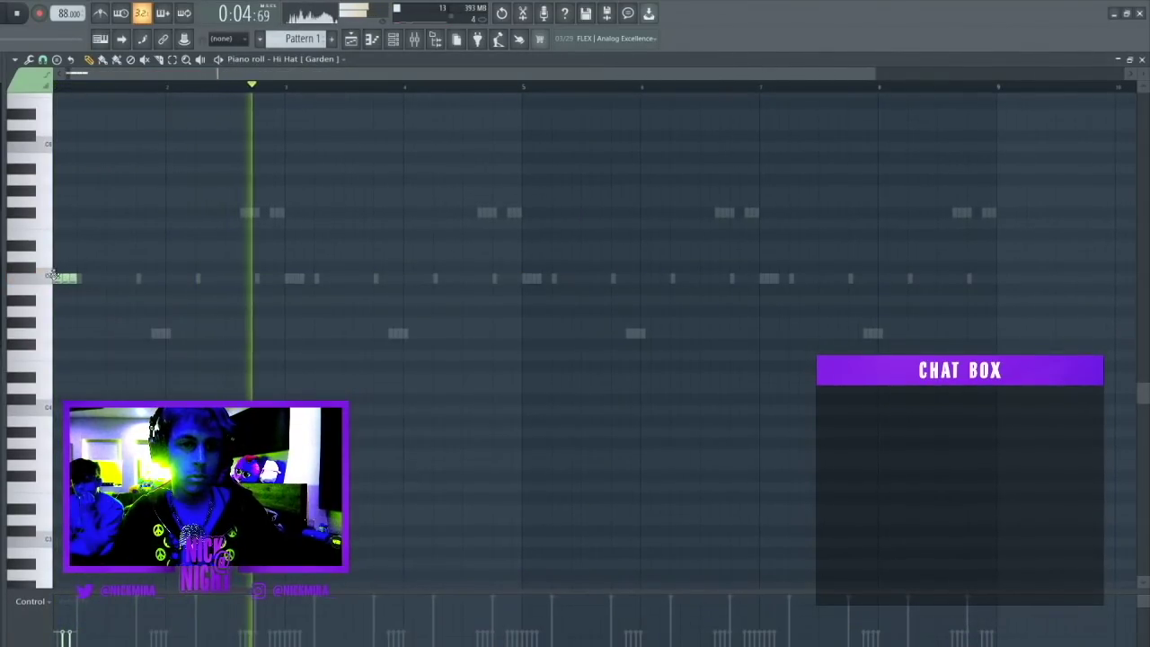
- Duplicate the opening Hi Hat [ Garden ] notes repeatedly until they fill bar 1
{"action": "left_click_drag", "start_coordinate": [65, 273], "coordinate": [270, 332]}
{"action": "key", "text": "ctrl+b"}
{"action": "key", "text": "ctrl+b"}
{"action": "key", "text": "ctrl+b"}
{"action": "key", "text": "ctrl+b"}
{"action": "key", "text": "ctrl+b"}
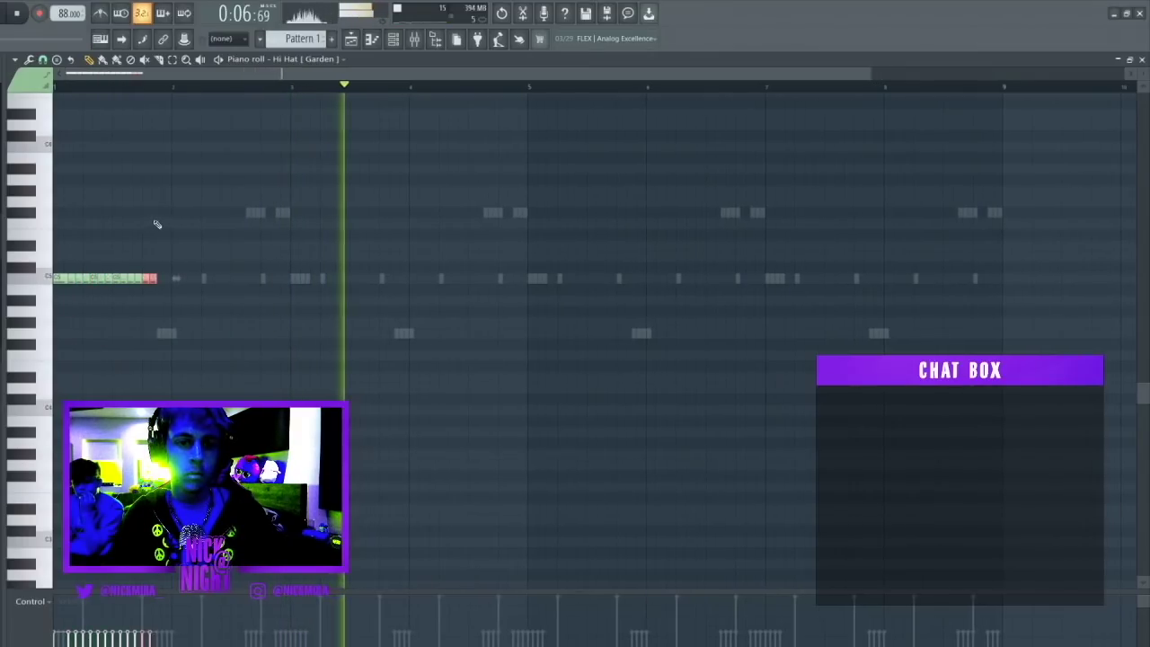
{"action": "left_click", "coordinate": [58, 97], "text": "ctrl"}
{"action": "scroll", "coordinate": [58, 94], "scroll_direction": "up", "scroll_amount": 3}
- Adjust the note snap and replace single Hi Hat [ Garden ] notes in bar 1 with short rolls at the start, middle and later in the bar
{"action": "left_click", "coordinate": [42, 61]}
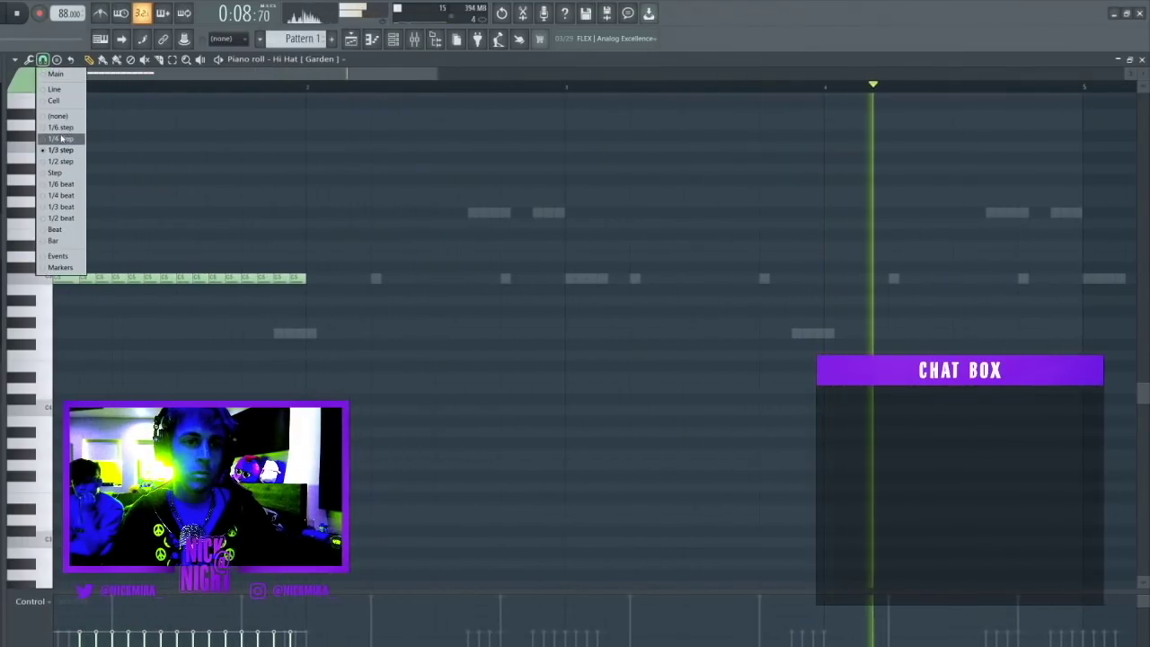
{"action": "left_click", "coordinate": [60, 127]}
{"action": "left_click", "coordinate": [42, 60]}
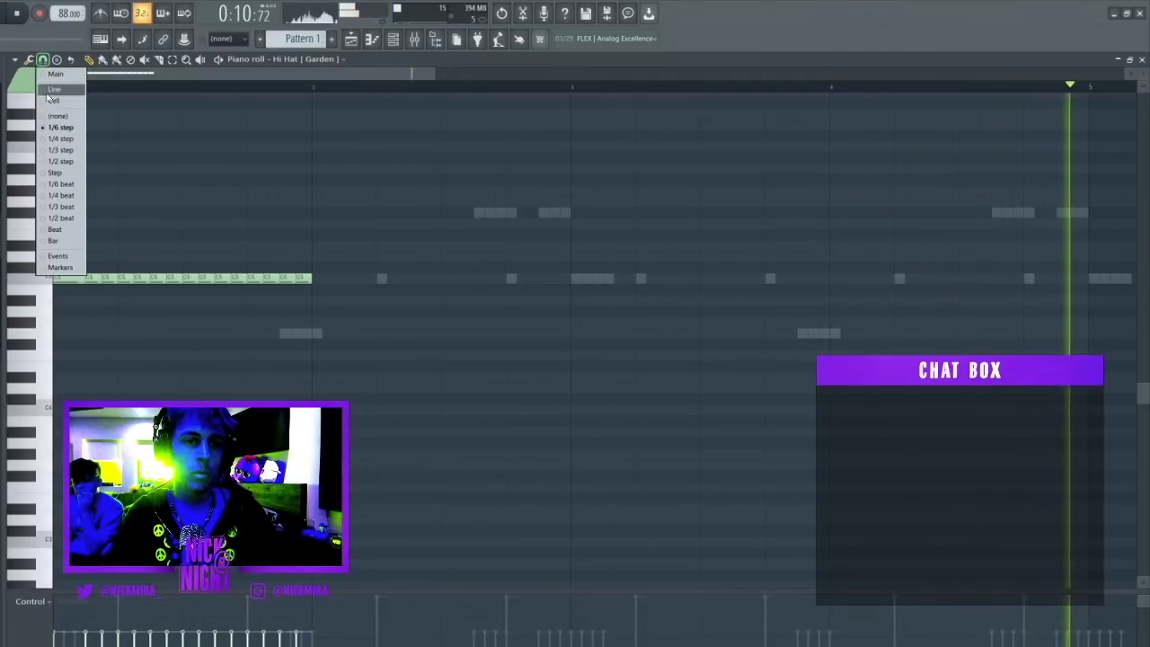
{"action": "left_click", "coordinate": [67, 162]}
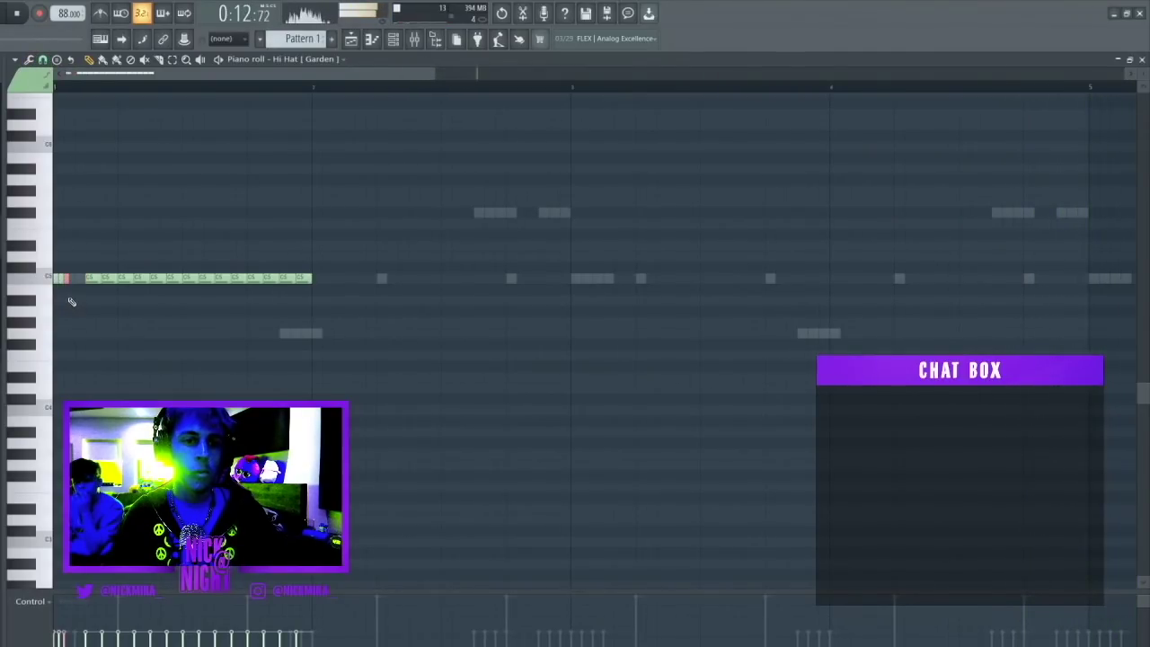
{"action": "left_click", "coordinate": [76, 278]}
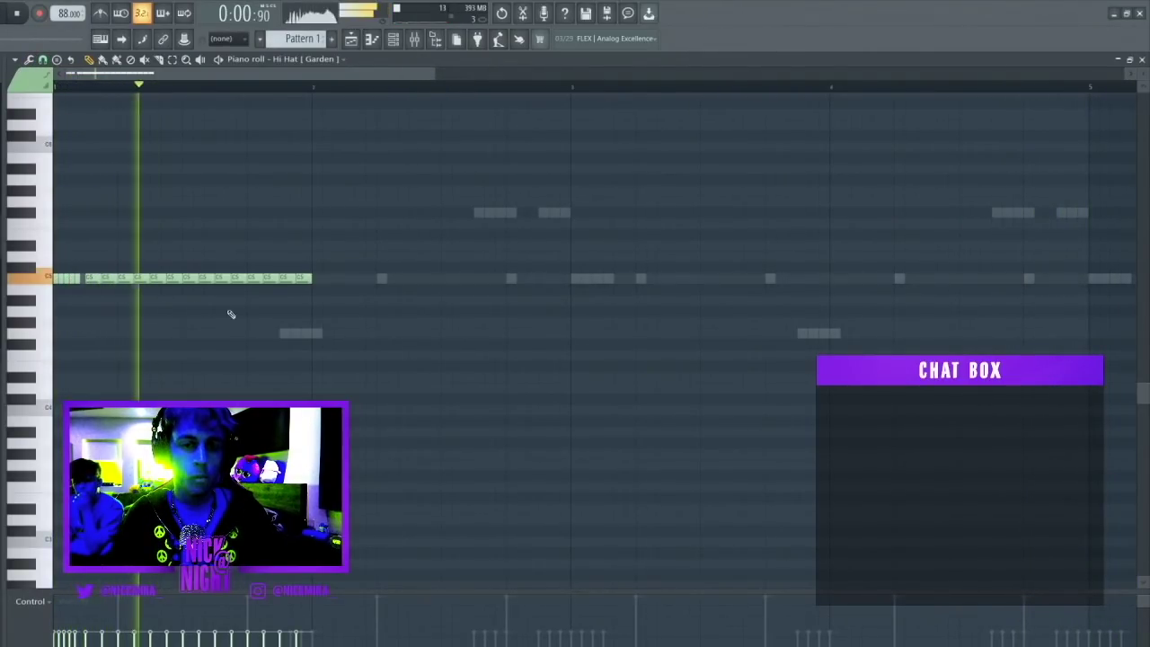
{"action": "right_click", "coordinate": [158, 277]}
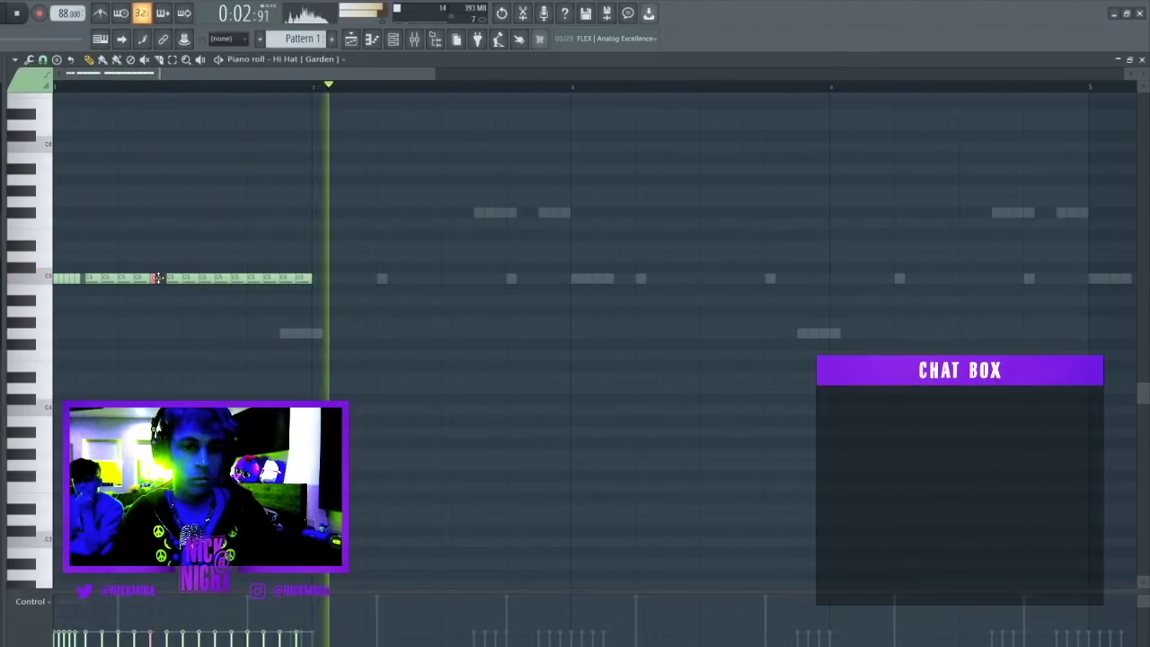
{"action": "right_click", "coordinate": [224, 280]}
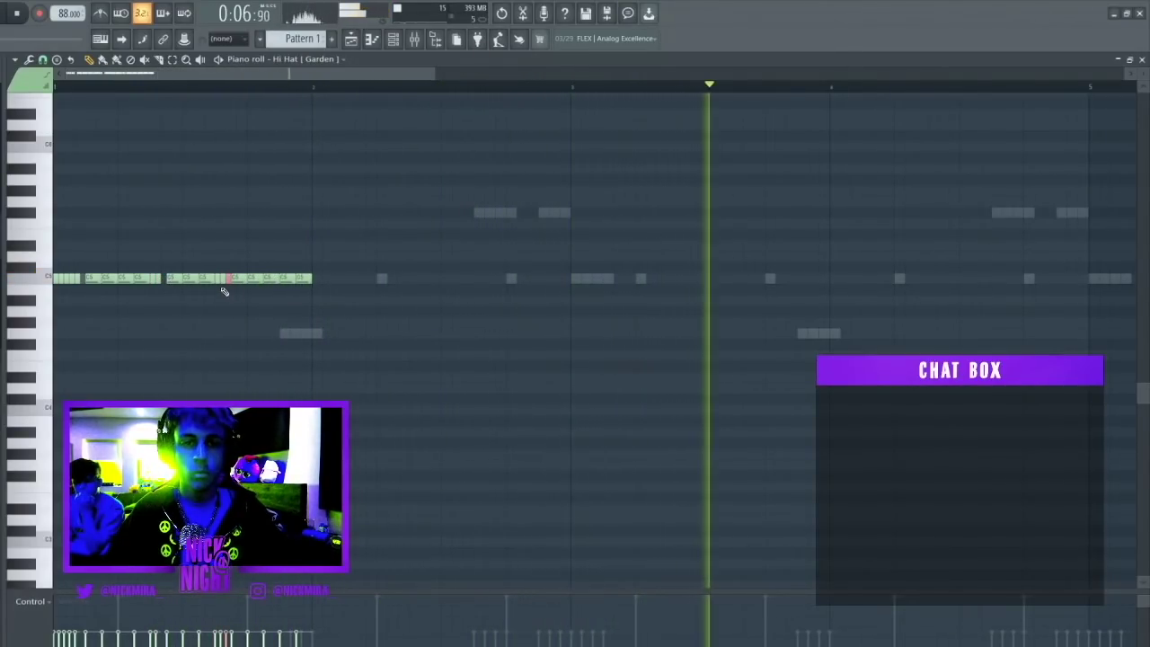
- Shape a roll late in bar 1 into four notes descending one semitone each, and duplicate the bar into bar 2
{"action": "key", "text": "shift+Down"}
{"action": "key", "text": "ctrl+b"}
{"action": "key", "text": "shift+Down"}
{"action": "key", "text": "ctrl+b"}
{"action": "key", "text": "shift+Down"}
{"action": "key", "text": "ctrl+d"}
{"action": "key", "text": "ctrl+b"}
{"action": "key", "text": "ctrl+d"}
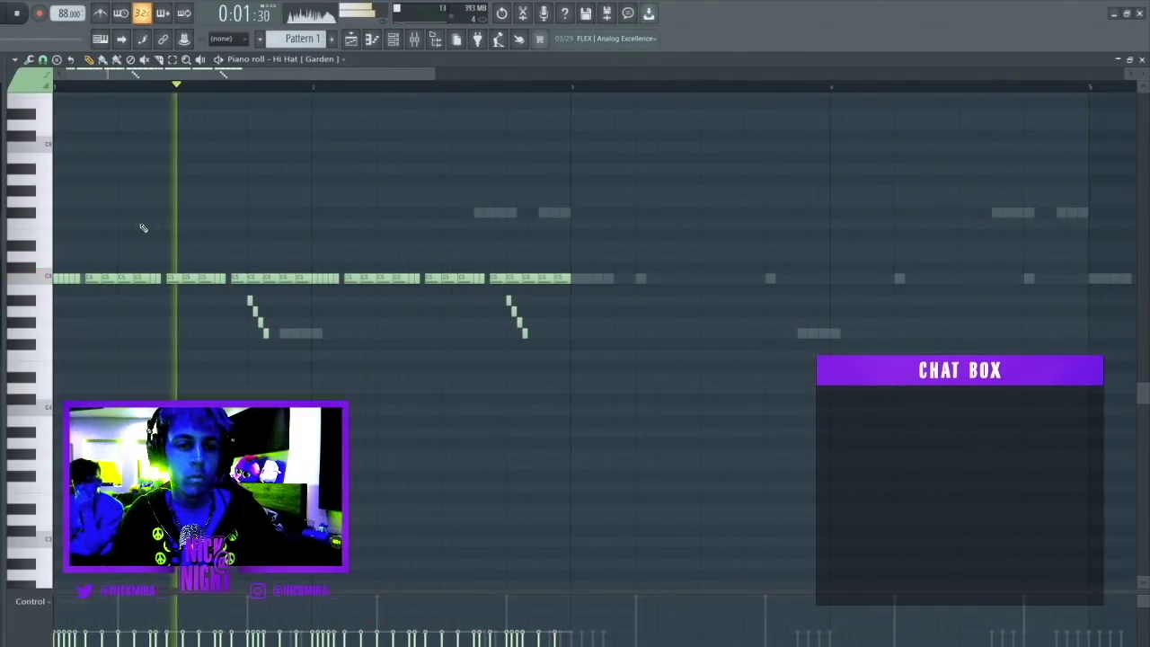
- Chop the hi-hat note late in bar 2 into a short roll using the piano roll chopper
{"action": "key", "text": "ctrl+a"}
{"action": "key", "text": "ctrl+d"}
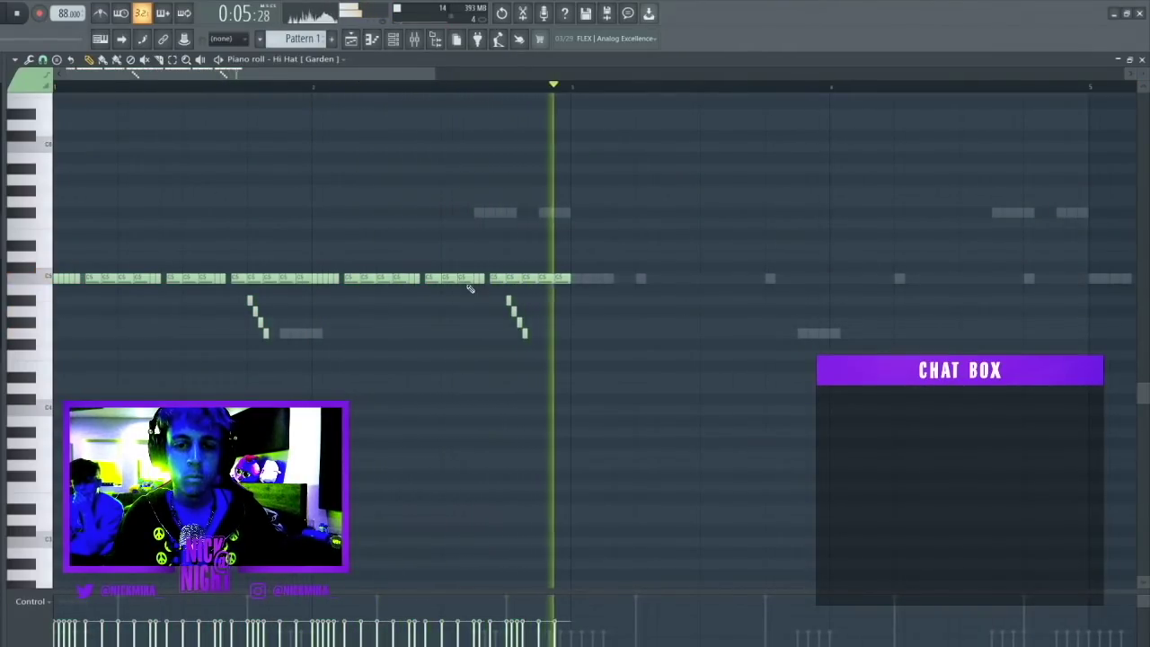
{"action": "left_click_drag", "start_coordinate": [469, 273], "coordinate": [467, 307]}
{"action": "key", "text": "alt+u"}
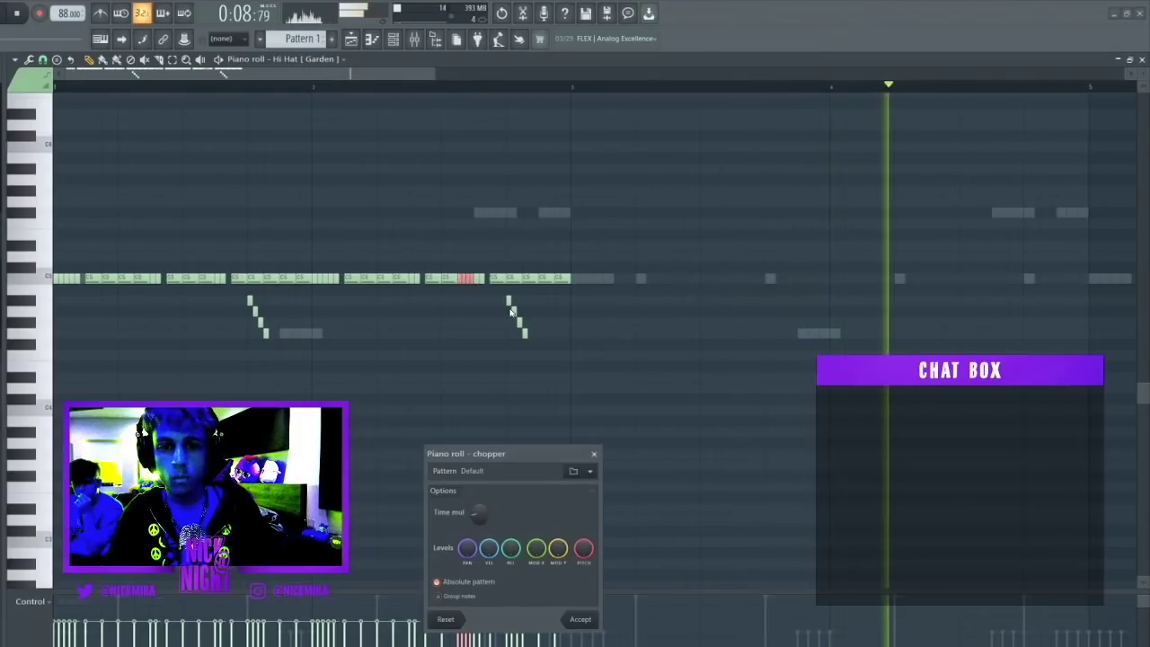
{"action": "left_click", "coordinate": [584, 620]}
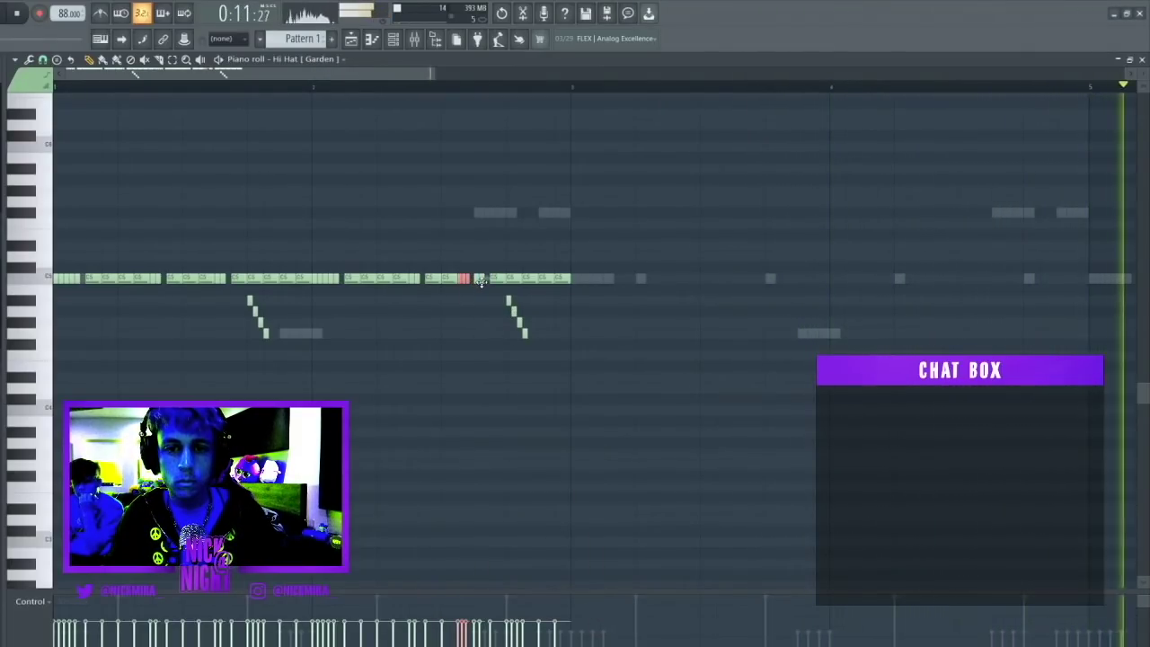
- Replace bar 2's descending notes with a short roll below the main hi-hat line and short notes above it at the bar's end
{"action": "key", "text": "space"}
{"action": "right_click", "coordinate": [509, 301]}
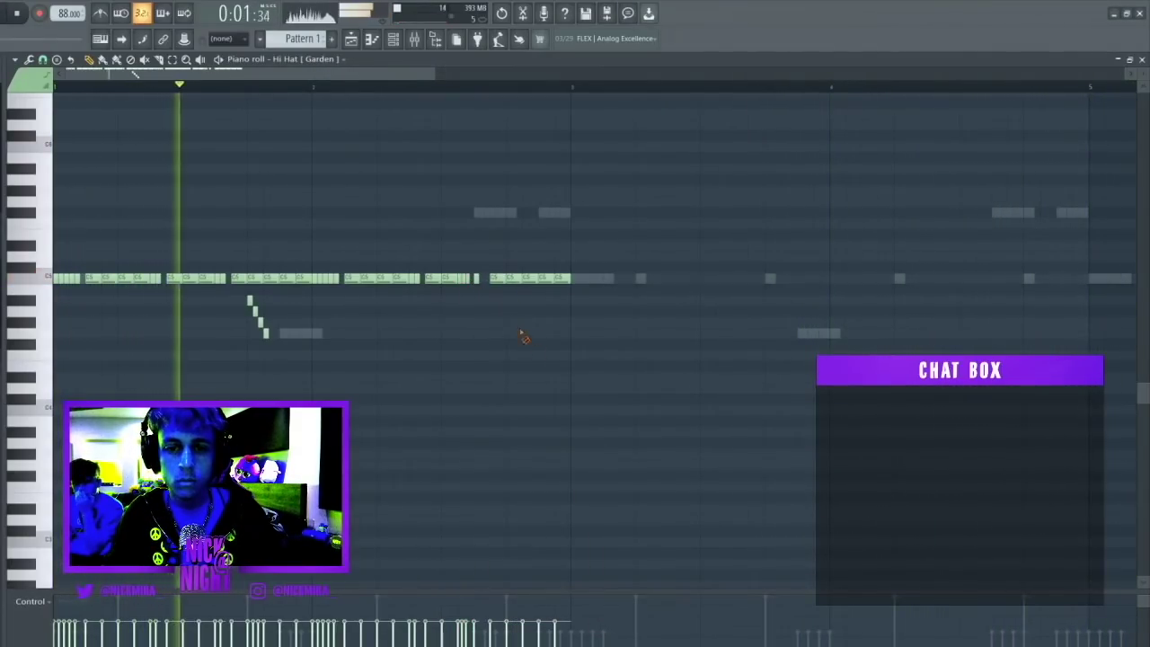
{"action": "left_click_drag", "start_coordinate": [461, 285], "coordinate": [576, 389]}
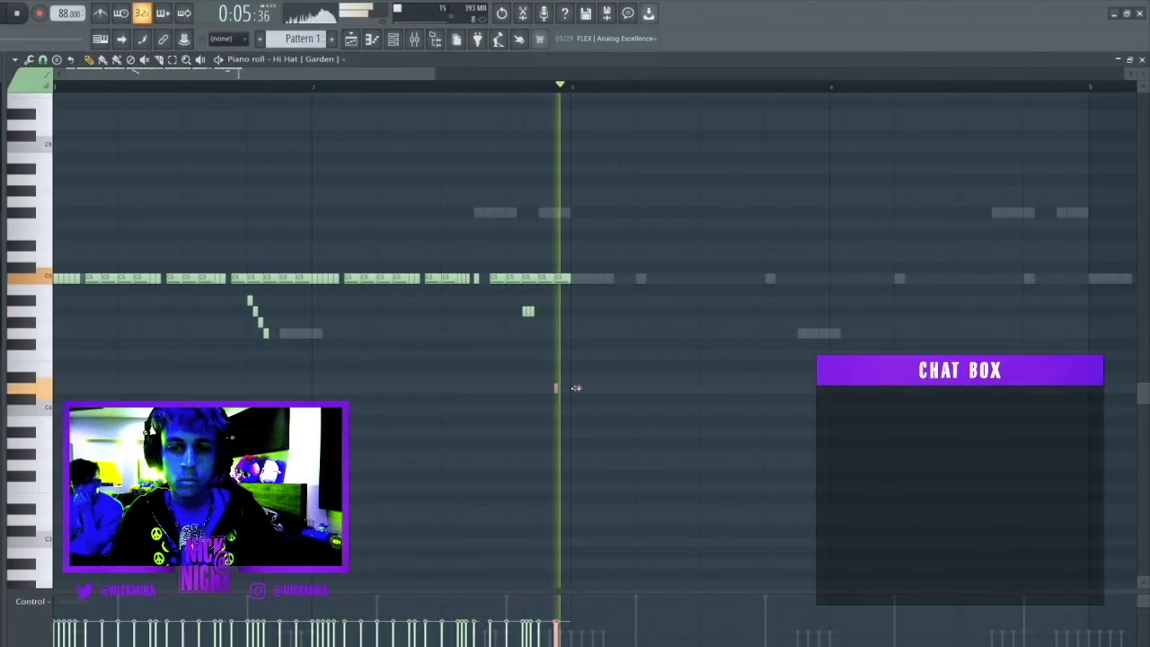
{"action": "key", "text": "ctrl+Up"}
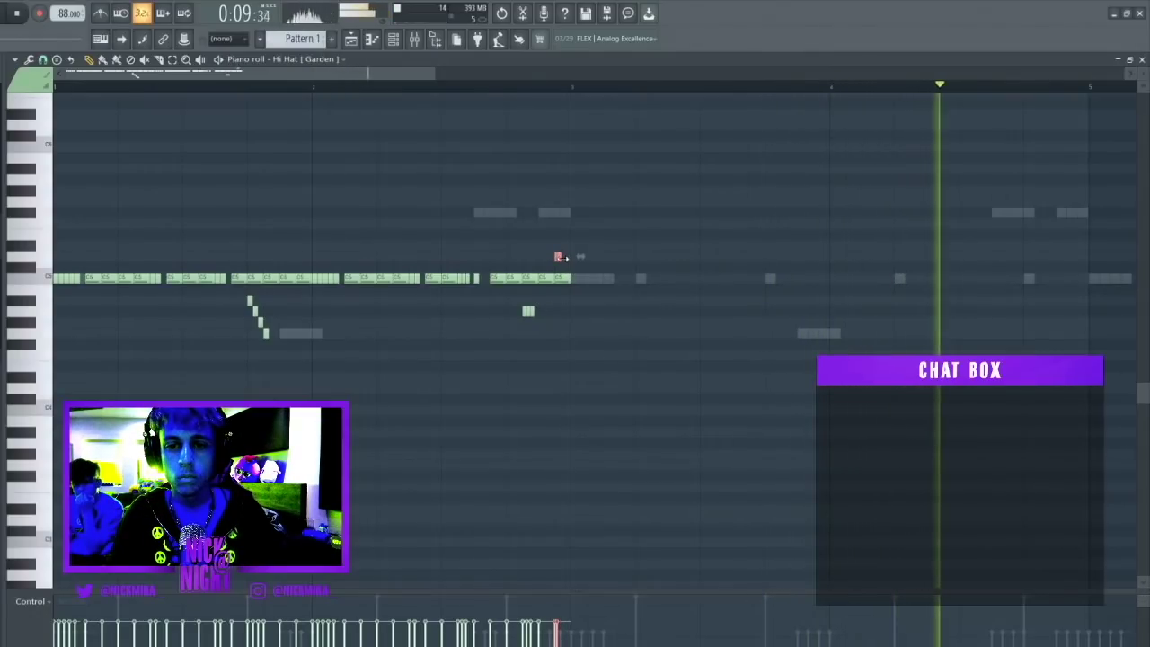
- Duplicate the two-bar hi-hat pattern until it fills all eight bars, and return to the playlist
{"action": "key", "text": "ctrl+a"}
{"action": "key", "text": "ctrl+b"}
{"action": "key", "text": "F6"}
{"action": "key", "text": "F7"}
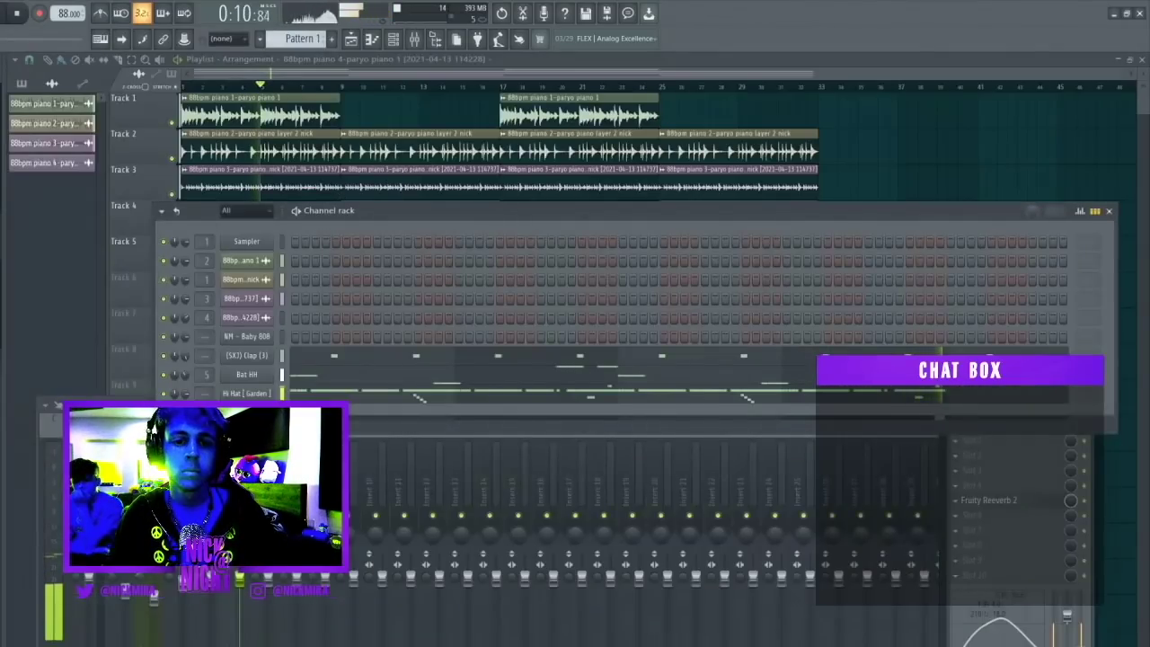
{"action": "left_click", "coordinate": [331, 396]}
{"action": "key", "text": "F7"}
- Examine the channel settings of the four piano audio clips in the playlist one after another
{"action": "double_click", "coordinate": [301, 115]}
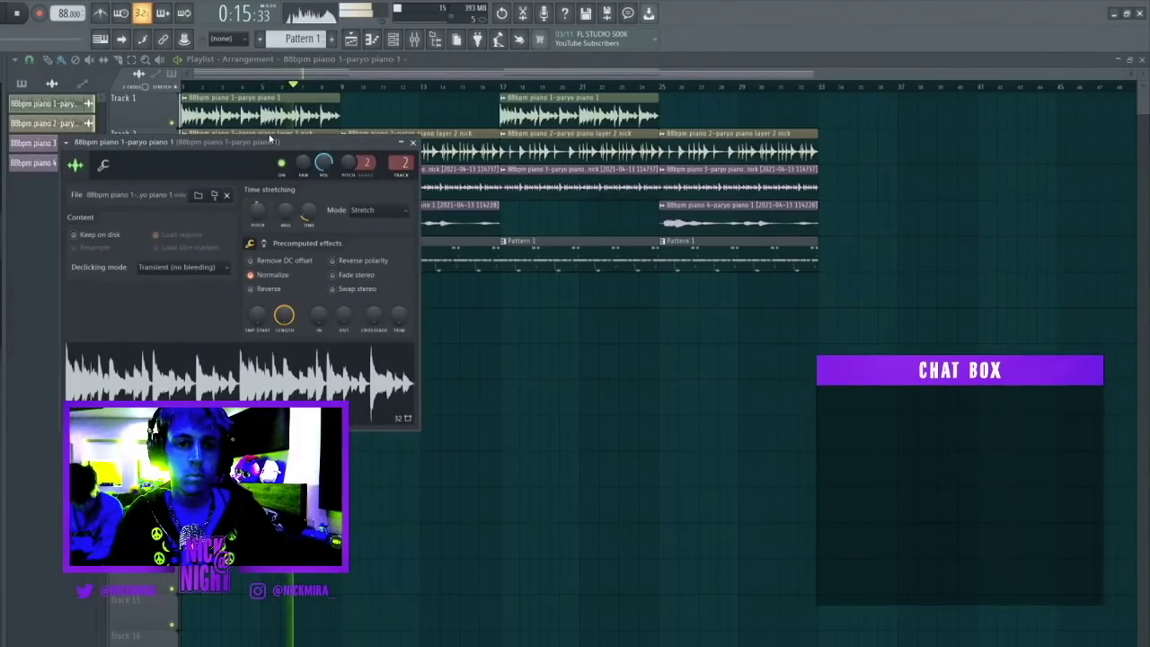
{"action": "double_click", "coordinate": [271, 133]}
{"action": "key", "text": "Escape"}
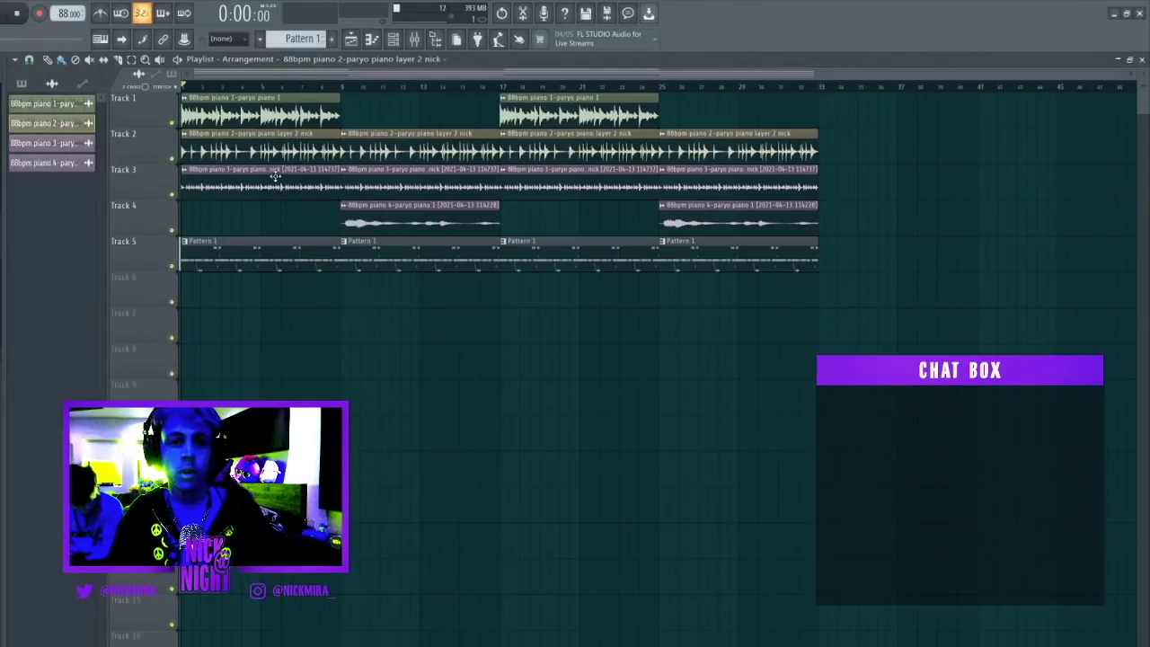
{"action": "double_click", "coordinate": [276, 175]}
{"action": "key", "text": "Escape"}
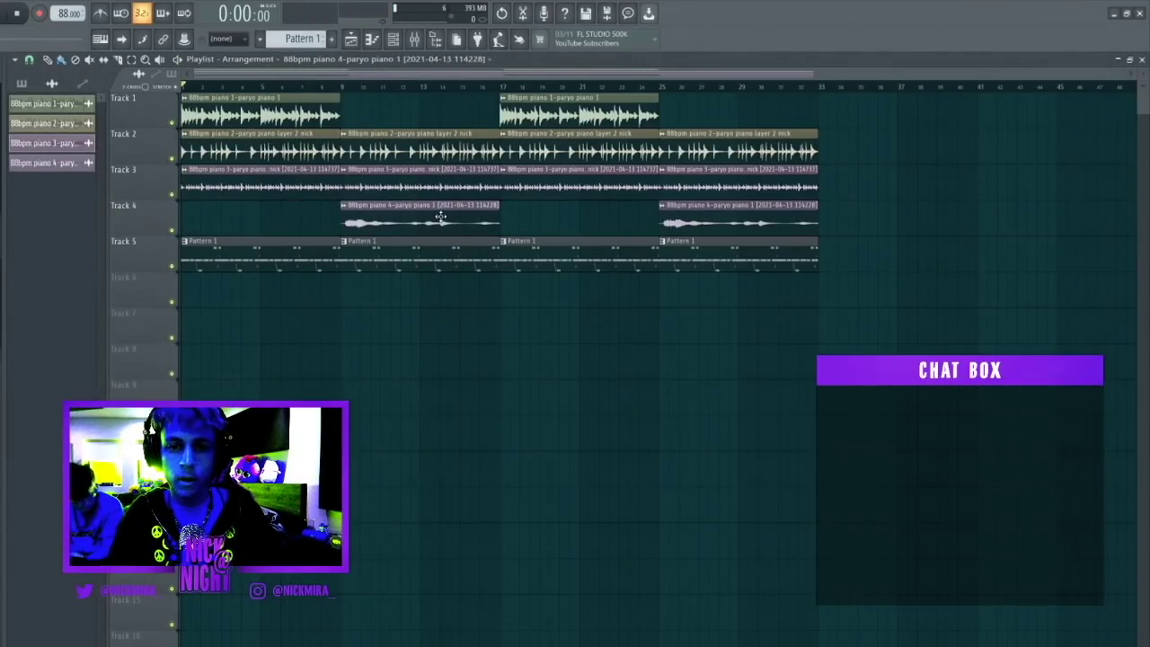
{"action": "double_click", "coordinate": [437, 214]}
{"action": "key", "text": "Escape"}
- Hide the playlist, open the NM - Baby 808 channel in the piano roll, and set its snap to 1/2 step
{"action": "key", "text": "space"}
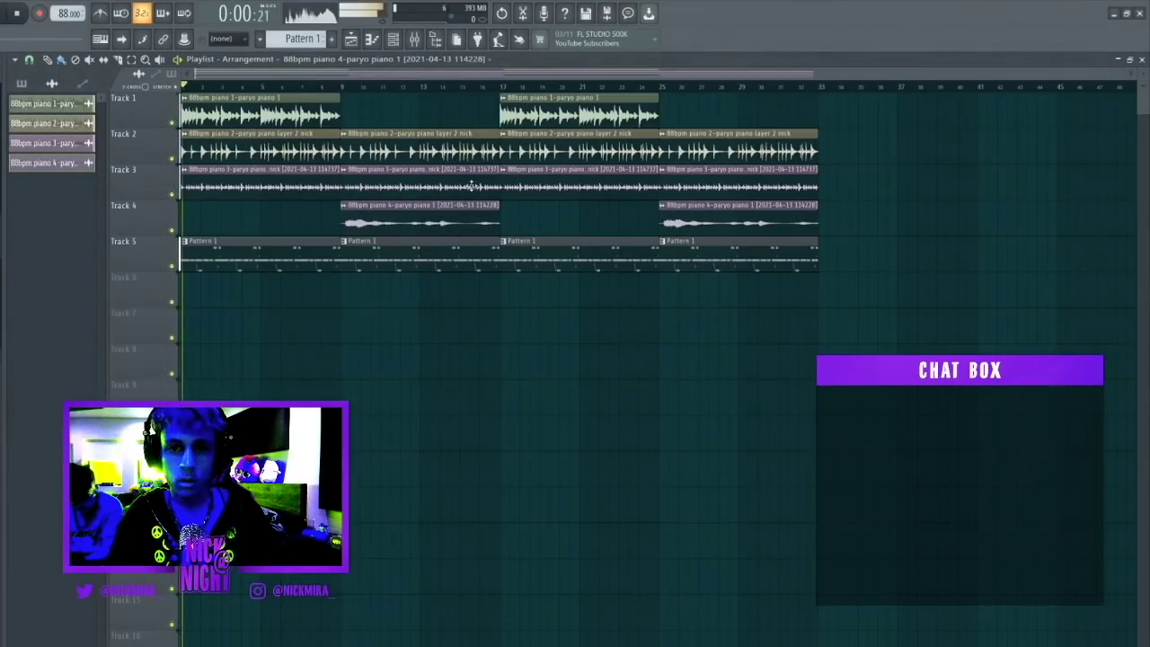
{"action": "key", "text": "F5"}
{"action": "key", "text": "Escape"}
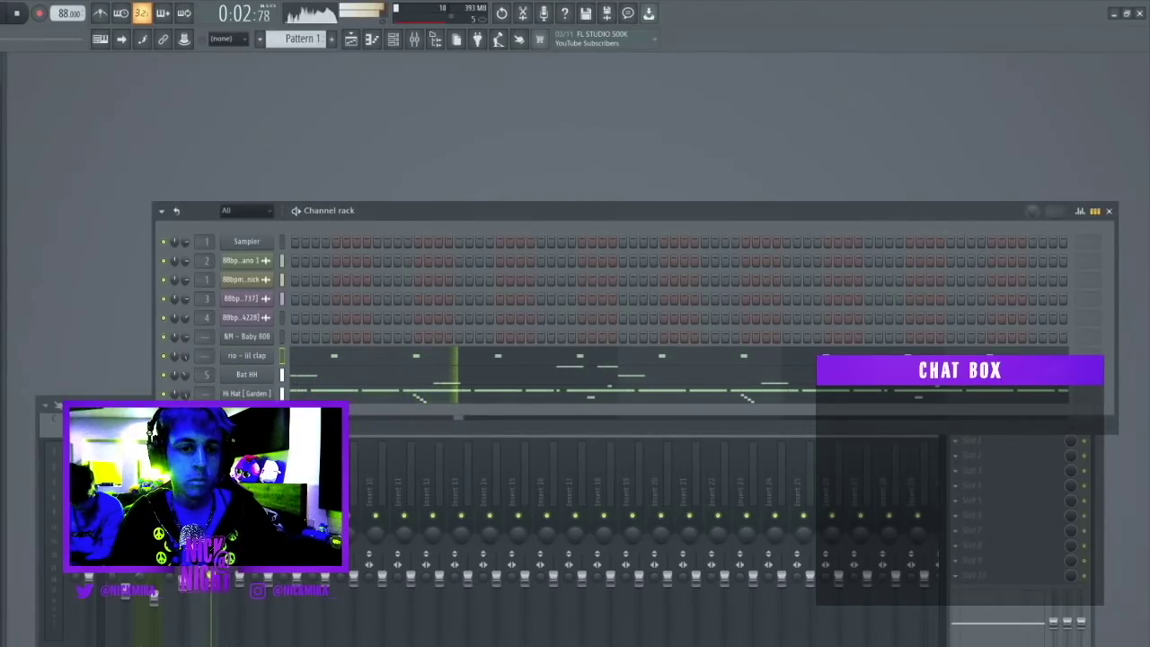
{"action": "left_click", "coordinate": [267, 339]}
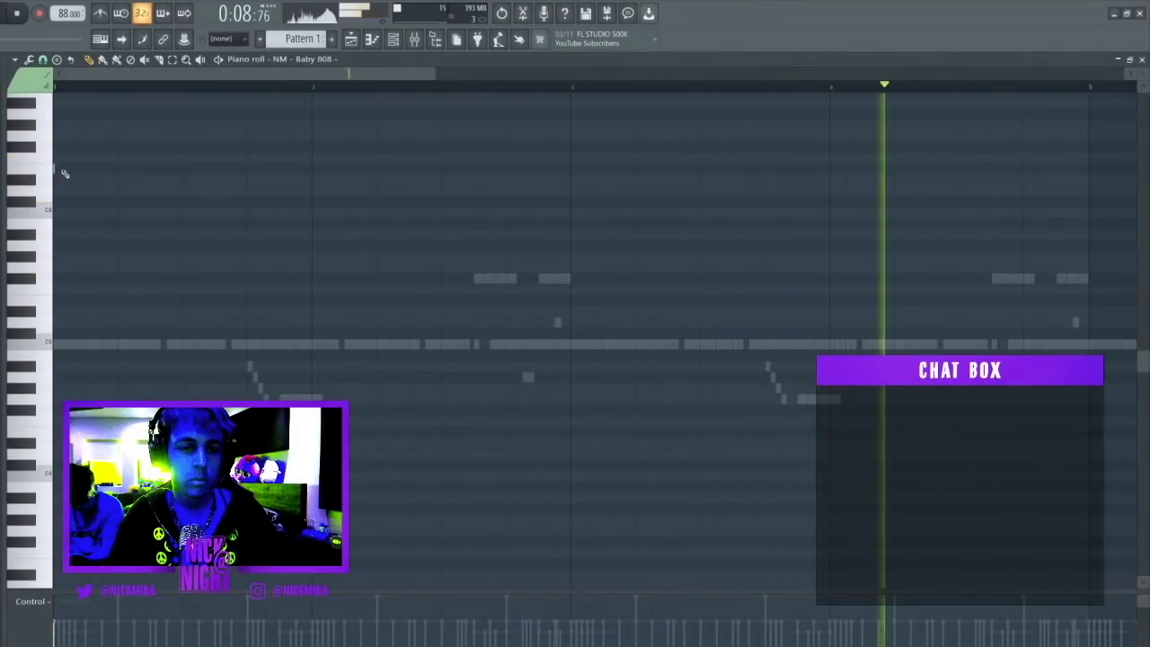
{"action": "left_click", "coordinate": [42, 59]}
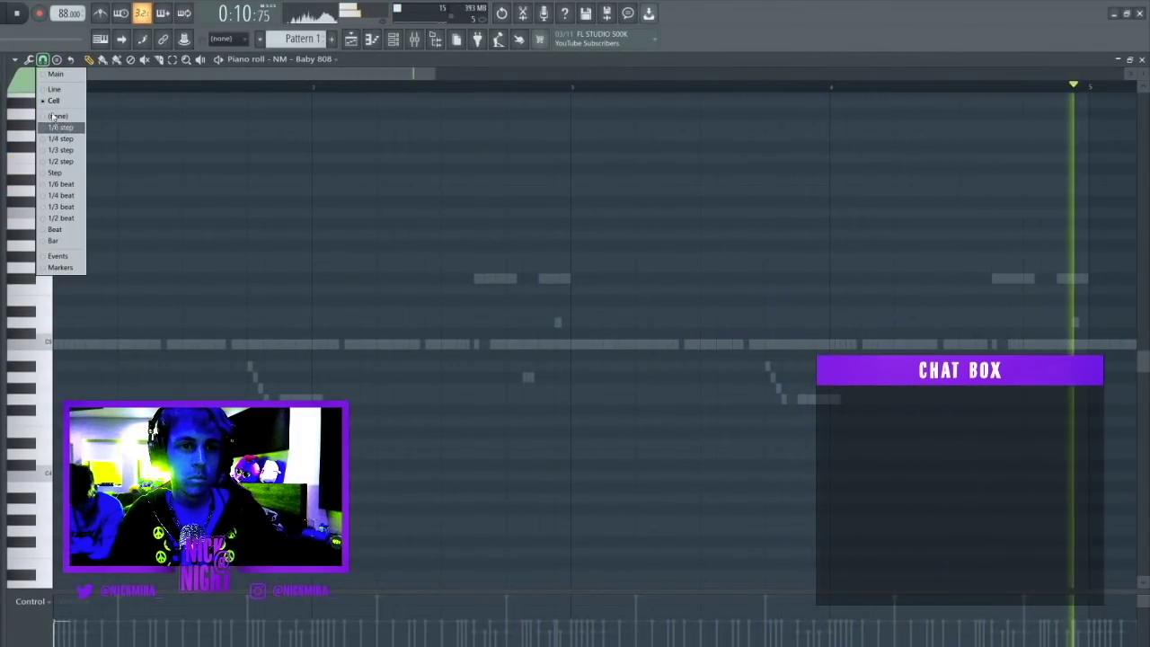
{"action": "left_click", "coordinate": [72, 160]}
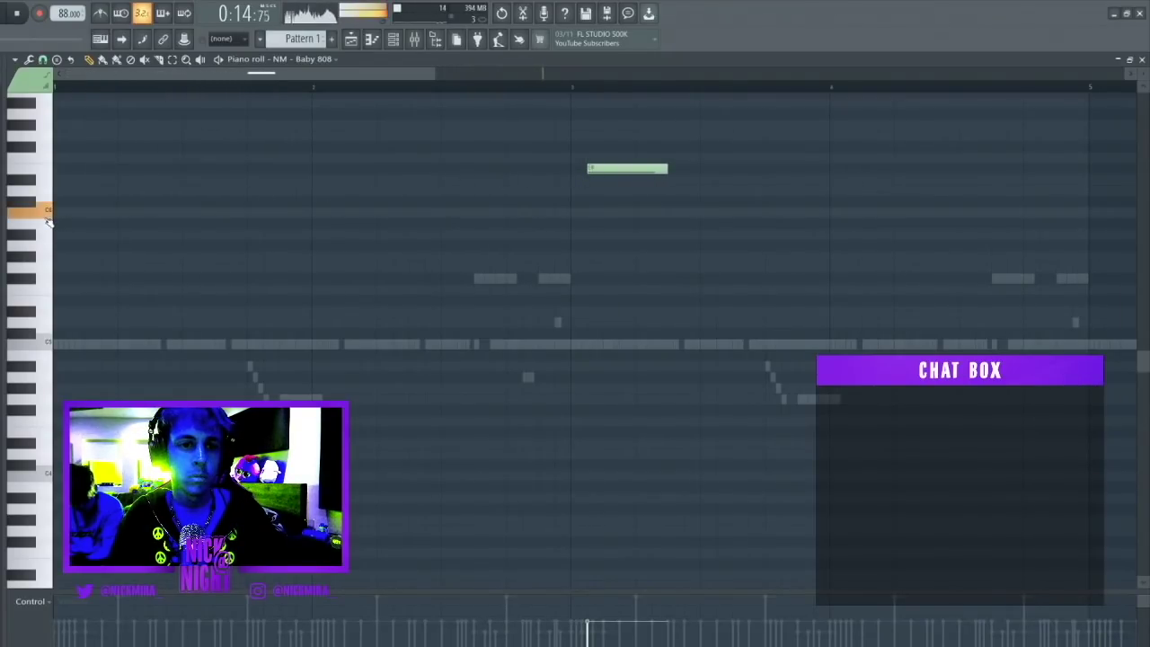
- Place two C6 notes in bar 1 alongside the E6 note at bar 3, and transpose all 808 notes down one octave
{"action": "scroll", "coordinate": [103, 95], "scroll_direction": "down", "scroll_amount": 2}
{"action": "left_click", "coordinate": [105, 213]}
{"action": "key", "text": "ctrl+a"}
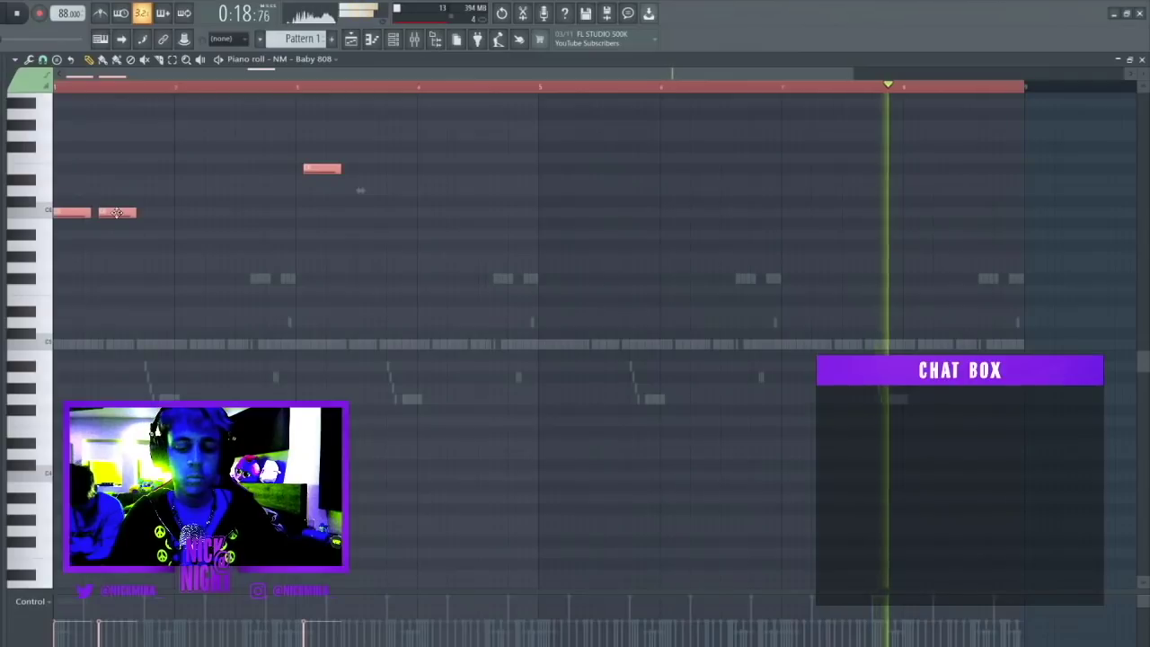
{"action": "key", "text": "ctrl+Down"}
{"action": "key", "text": "ctrl+d"}
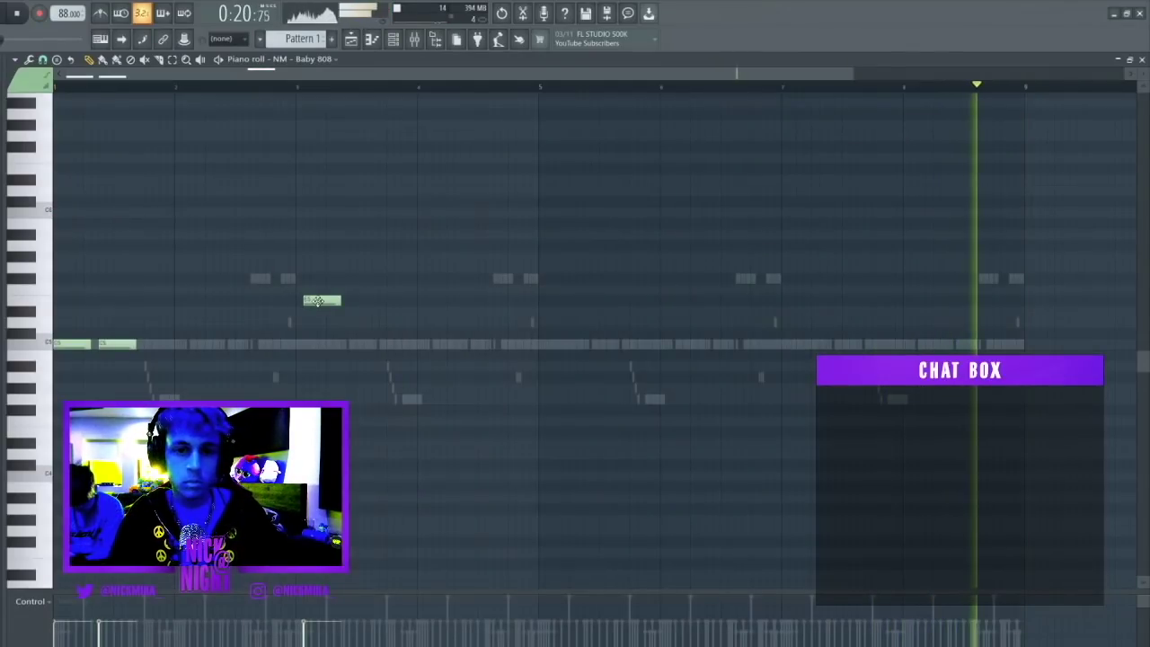
- Change the snap, align the E5 note to the start of bar 3, and add more C5 notes across bars 1 and 2
{"action": "left_click", "coordinate": [42, 59]}
{"action": "left_click", "coordinate": [61, 218]}
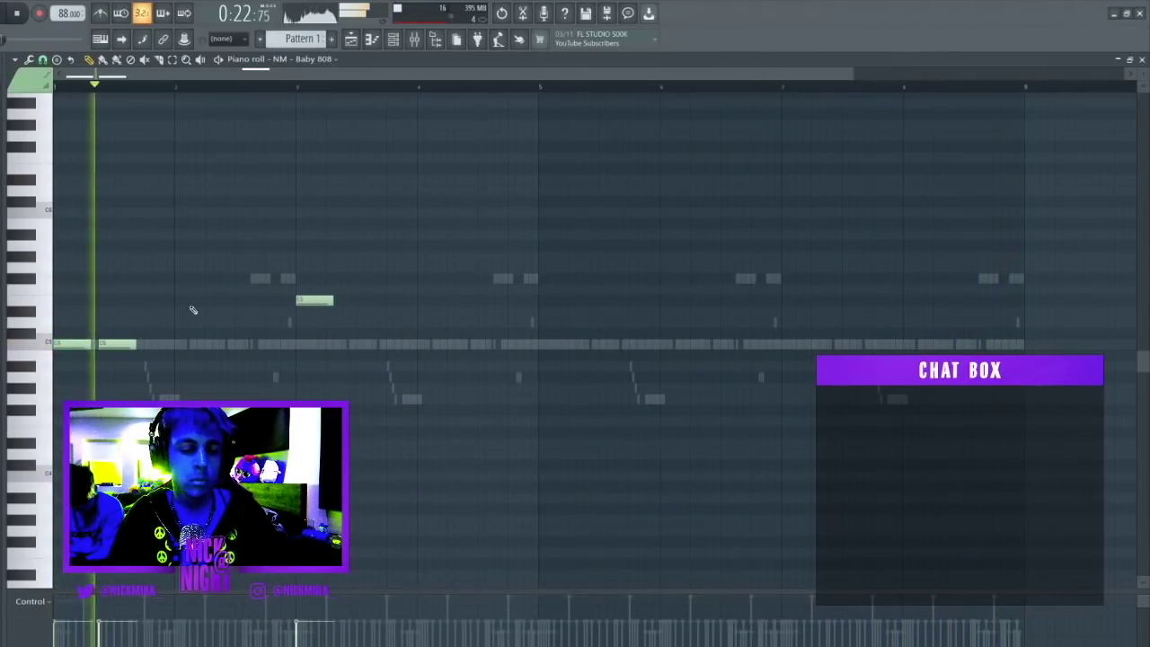
{"action": "left_click", "coordinate": [143, 346]}
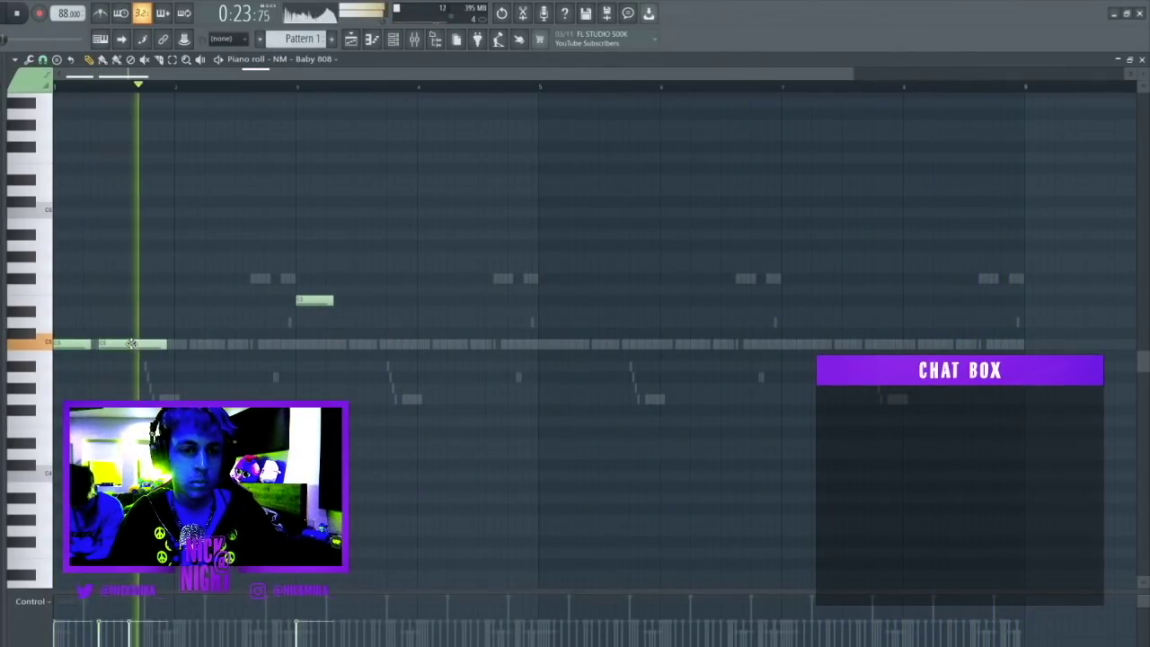
{"action": "left_click", "coordinate": [226, 347]}
{"action": "left_click_drag", "start_coordinate": [271, 352], "coordinate": [279, 342]}
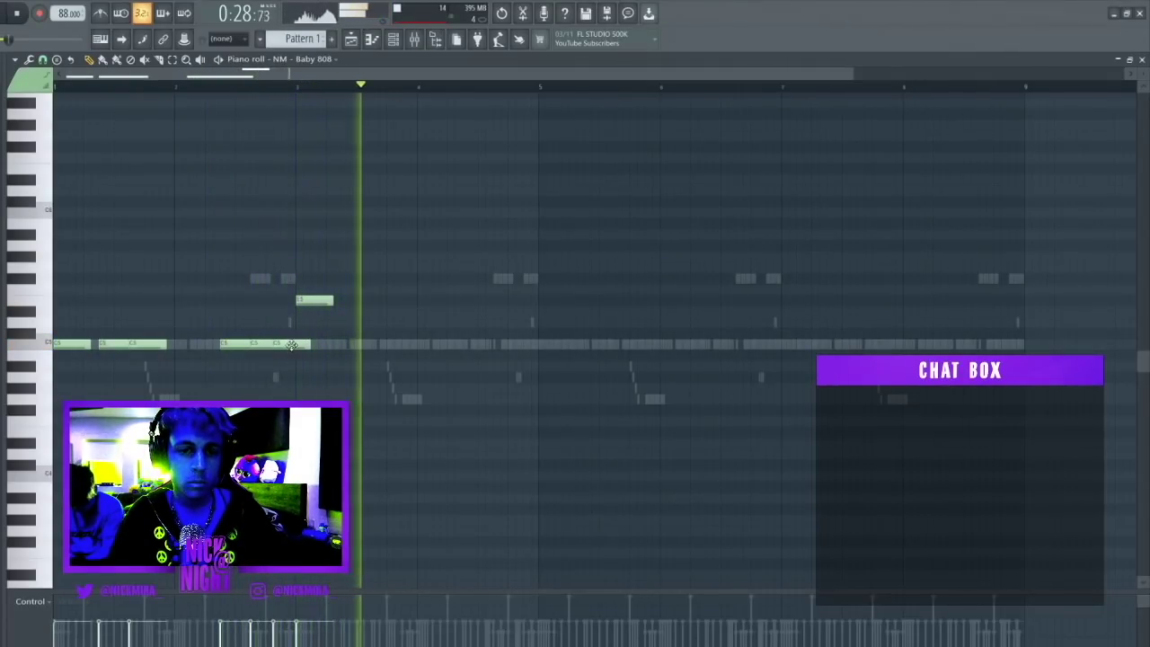
- Join the C5 notes end to end and copy the two-bar 808 phrase into bars 3 and 4, transposed up four semitones to E5
{"action": "key", "text": "ctrl+l"}
{"action": "right_click", "coordinate": [310, 301]}
{"action": "key", "text": "ctrl+b"}
{"action": "key", "text": "shift+Up"}
{"action": "key", "text": "shift+Up"}
{"action": "key", "text": "shift+Up"}
{"action": "key", "text": "shift+Up"}
{"action": "key", "text": "ctrl+d"}
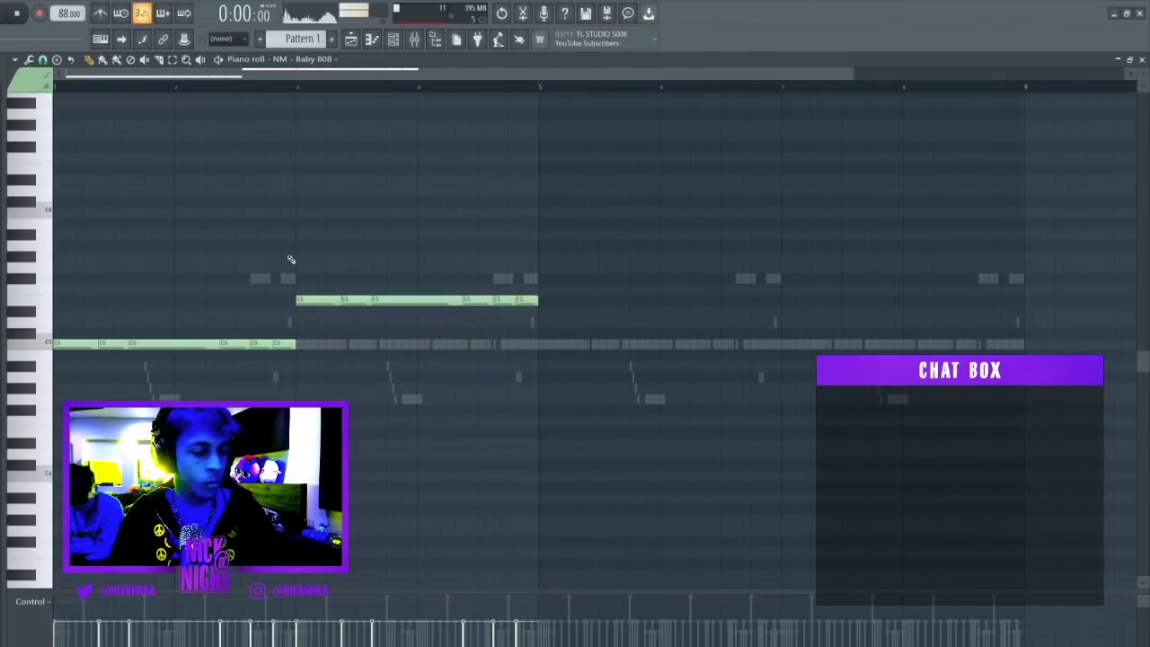
- Audition the 808 notes an octave higher, return them to C5 and E5, and duplicate the four bars into bars 5 to 8
{"action": "key", "text": "ctrl+a"}
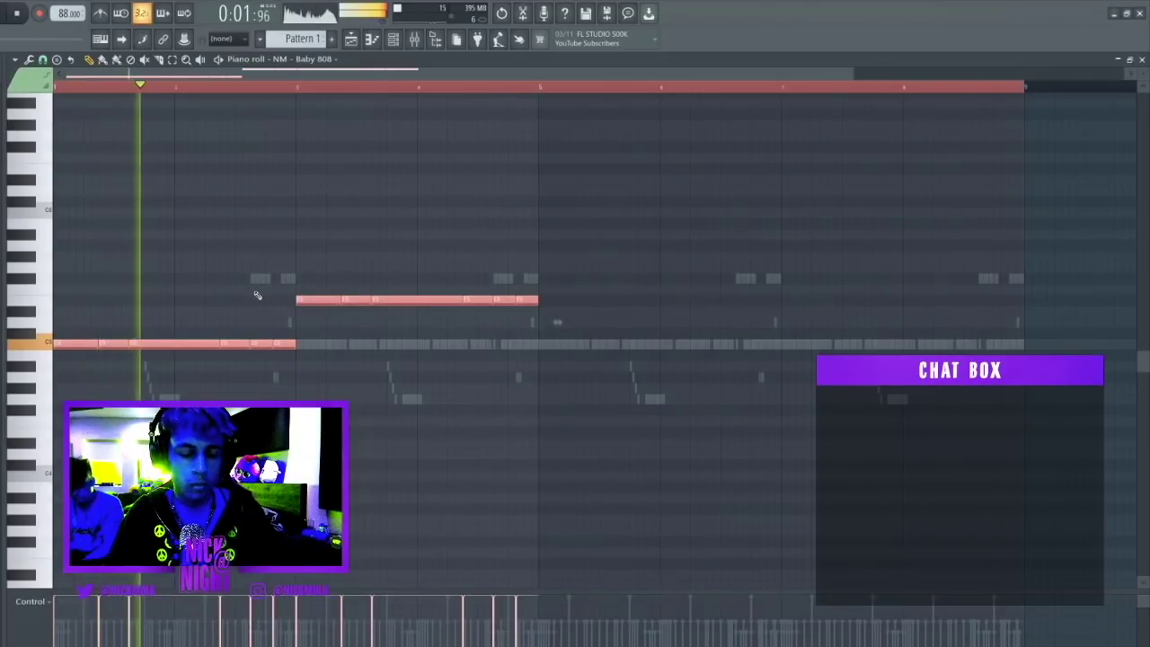
{"action": "key", "text": "ctrl+d"}
{"action": "key", "text": "ctrl+Up"}
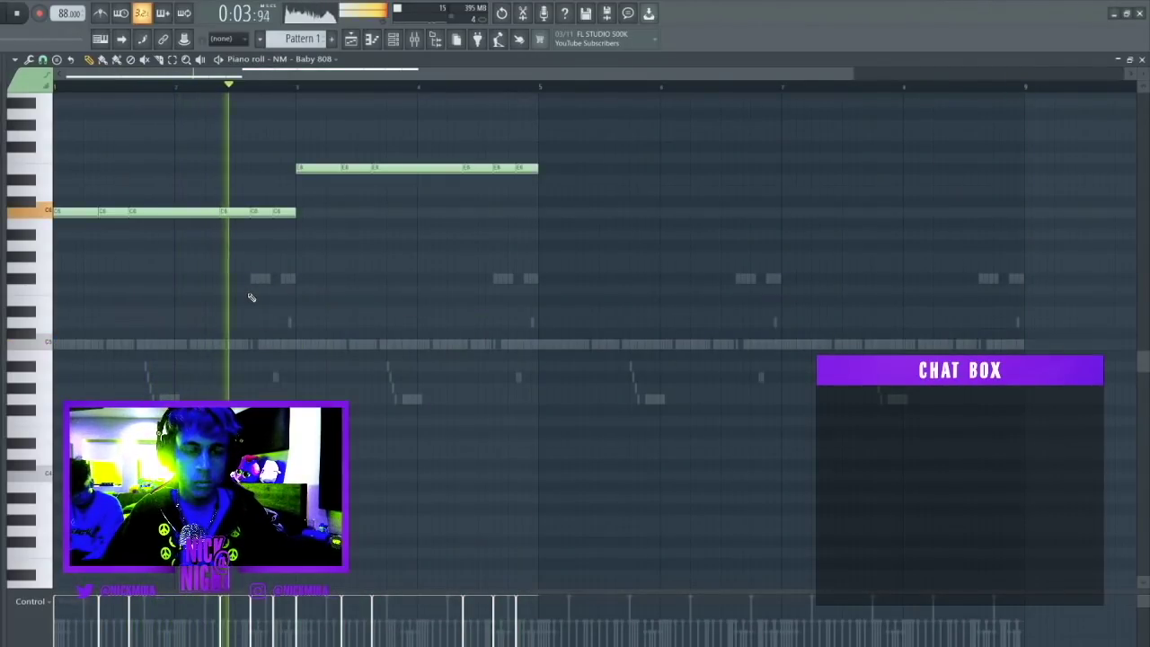
{"action": "key", "text": "ctrl+Down"}
{"action": "key", "text": "ctrl+b"}
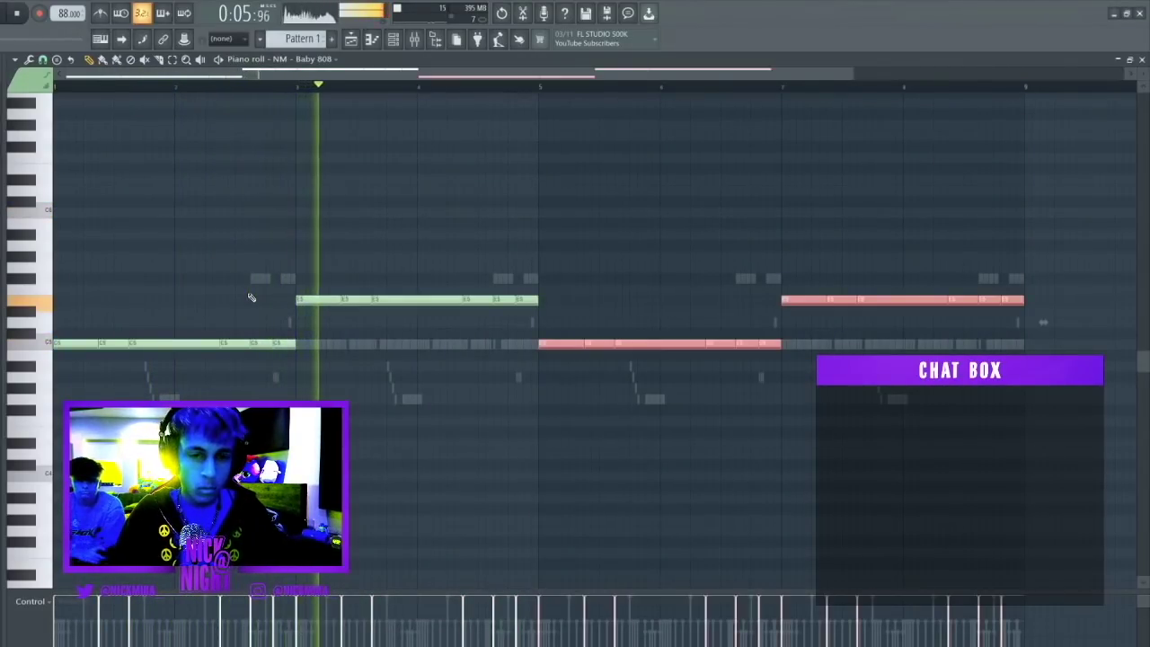
{"action": "key", "text": "ctrl+d"}
- Raise two 808 notes late in bar 2 to C6, slice the long E5 note in bar 3, and replay the pattern from the start
{"action": "left_click_drag", "start_coordinate": [244, 349], "coordinate": [244, 216]}
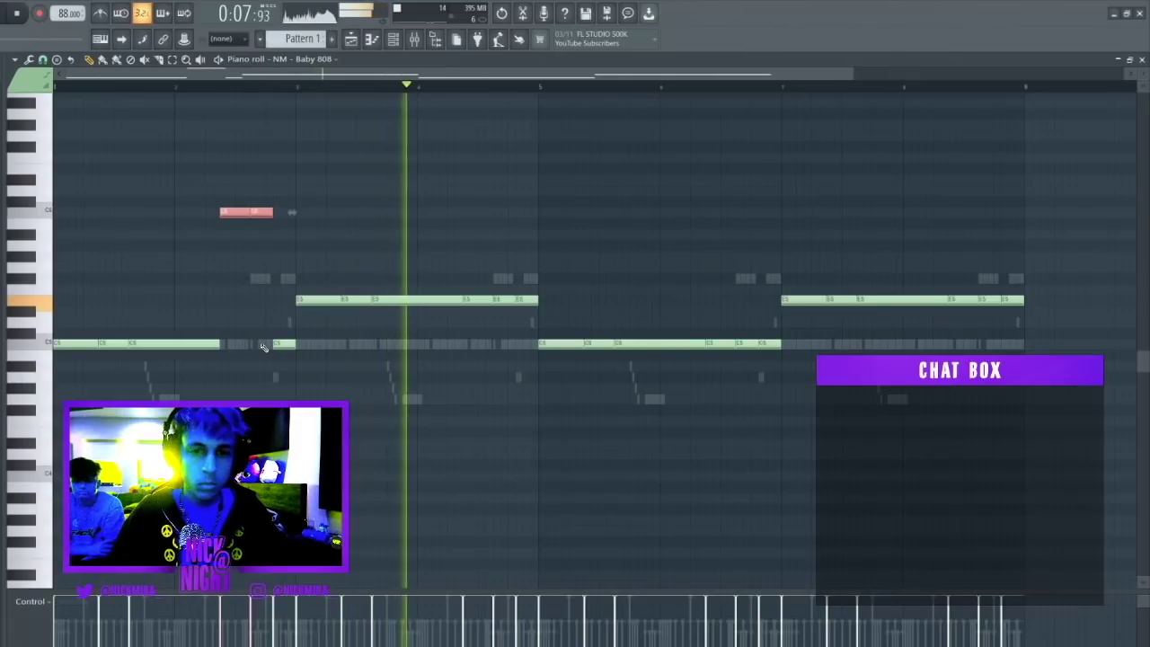
{"action": "scroll", "coordinate": [364, 180], "scroll_direction": "up", "scroll_amount": 3}
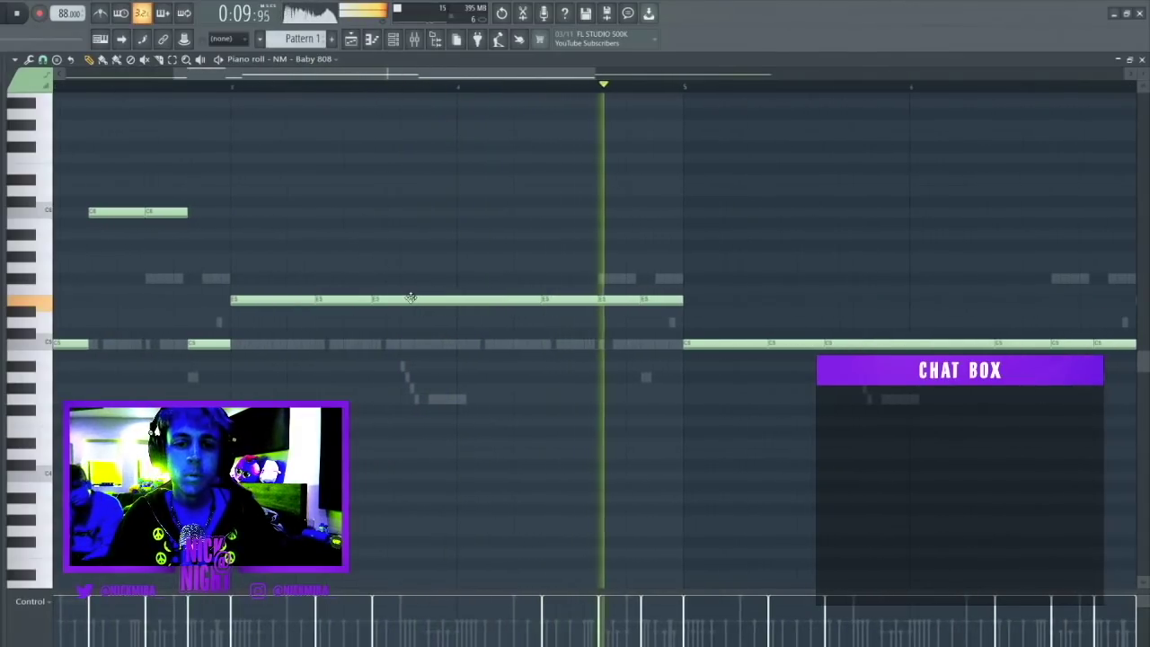
{"action": "key", "text": "c"}
{"action": "left_click_drag", "start_coordinate": [424, 290], "coordinate": [425, 312]}
{"action": "key", "text": "ctrl+l"}
{"action": "scroll", "coordinate": [336, 88], "scroll_direction": "down", "scroll_amount": 4}
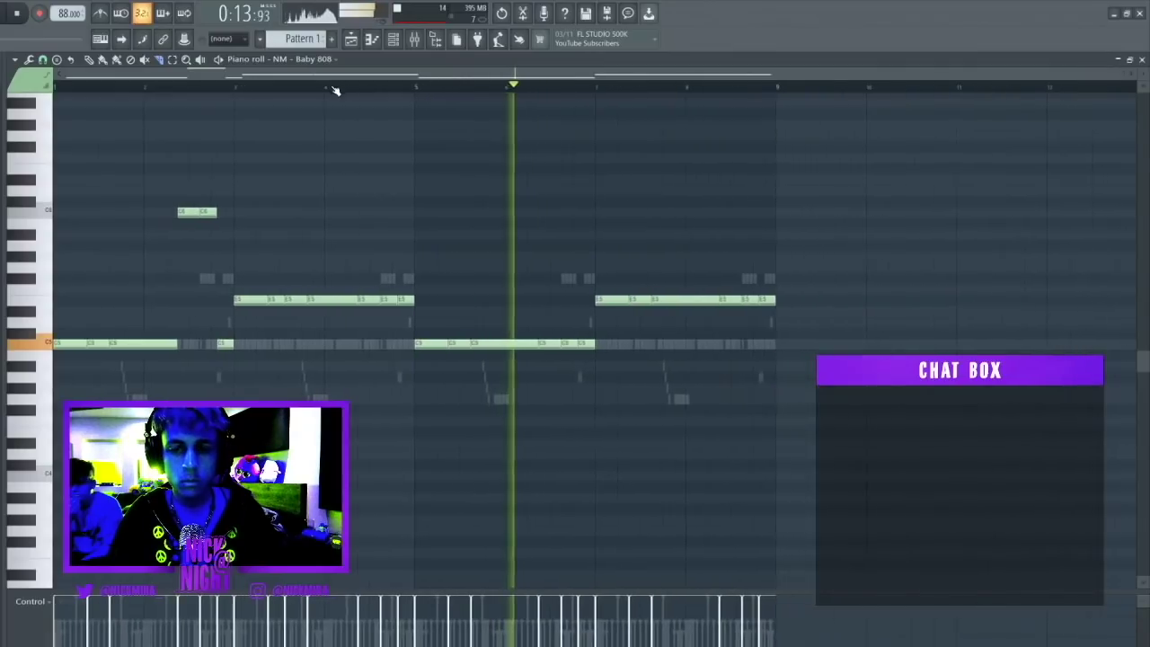
{"action": "key", "text": "space"}
{"action": "key", "text": "space"}
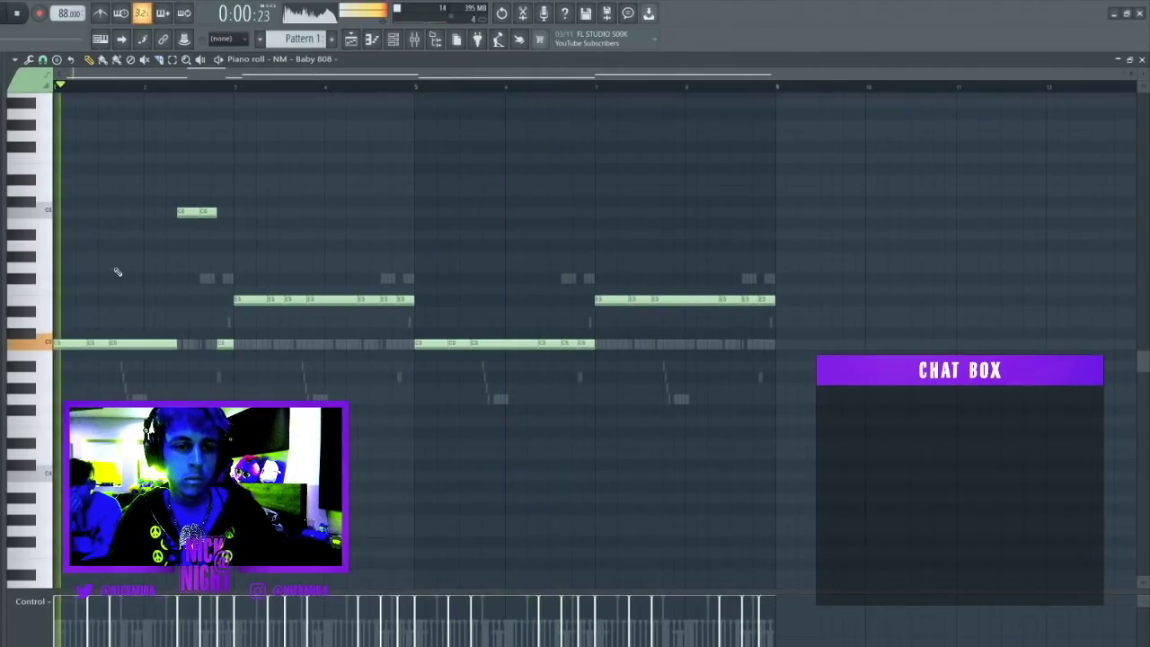
- Slice the long 808 notes in bars 4 and 6 and raise the last notes of bars 4 and 8 to F5
{"action": "scroll", "coordinate": [88, 95], "scroll_direction": "up", "scroll_amount": 2}
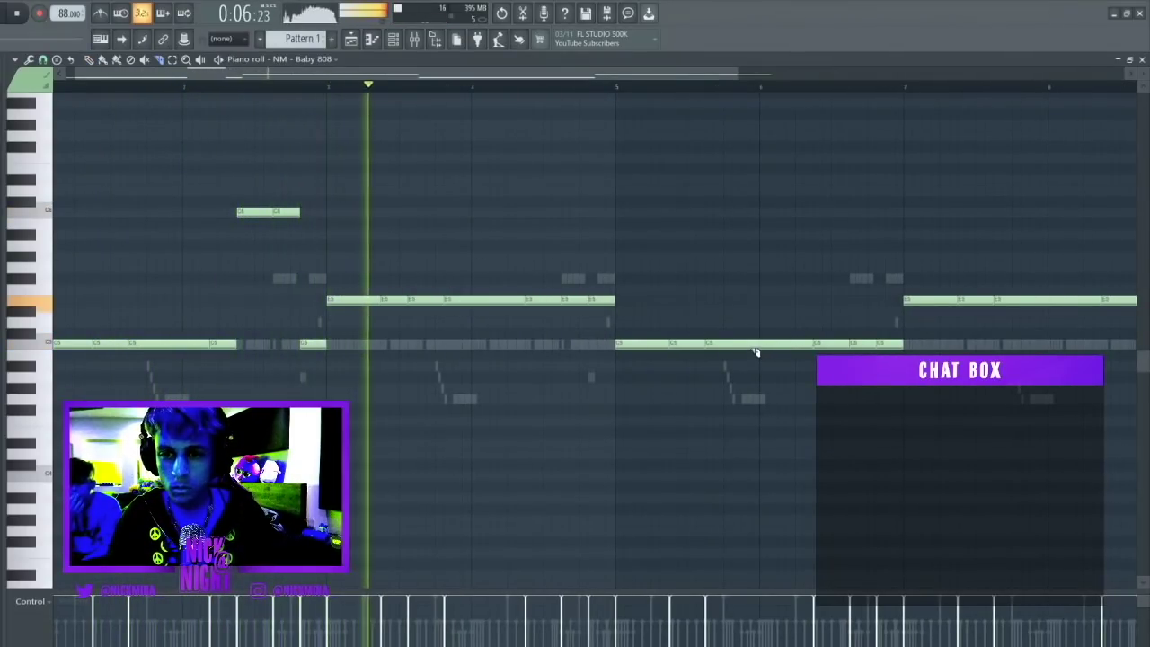
{"action": "left_click", "coordinate": [795, 348]}
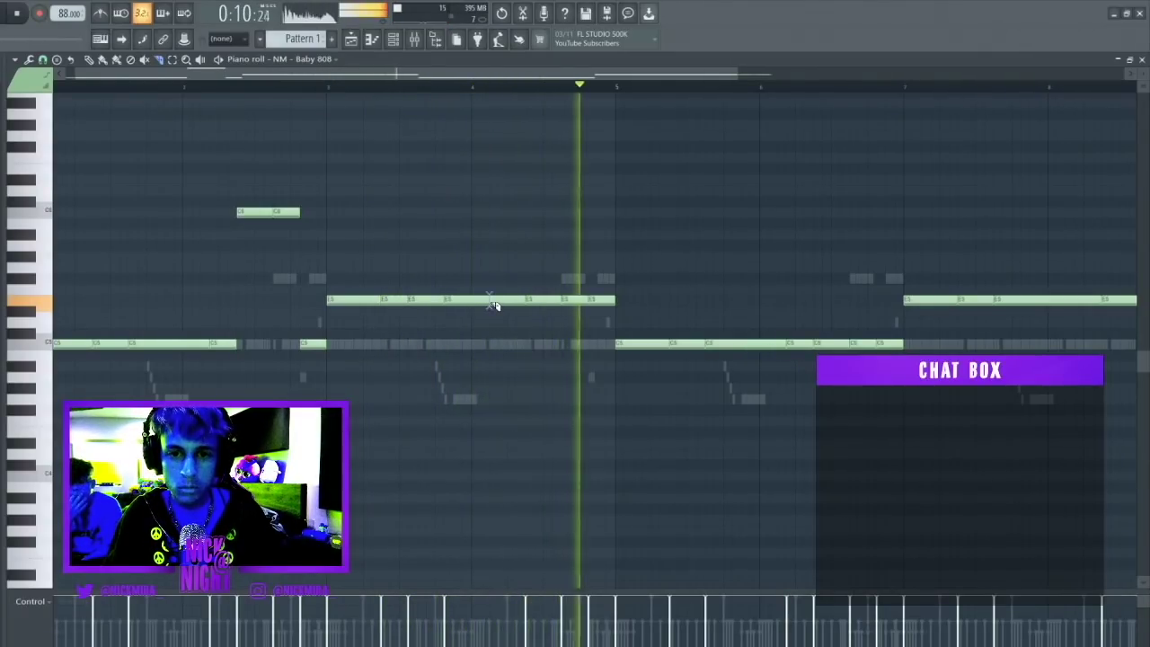
{"action": "left_click", "coordinate": [589, 300]}
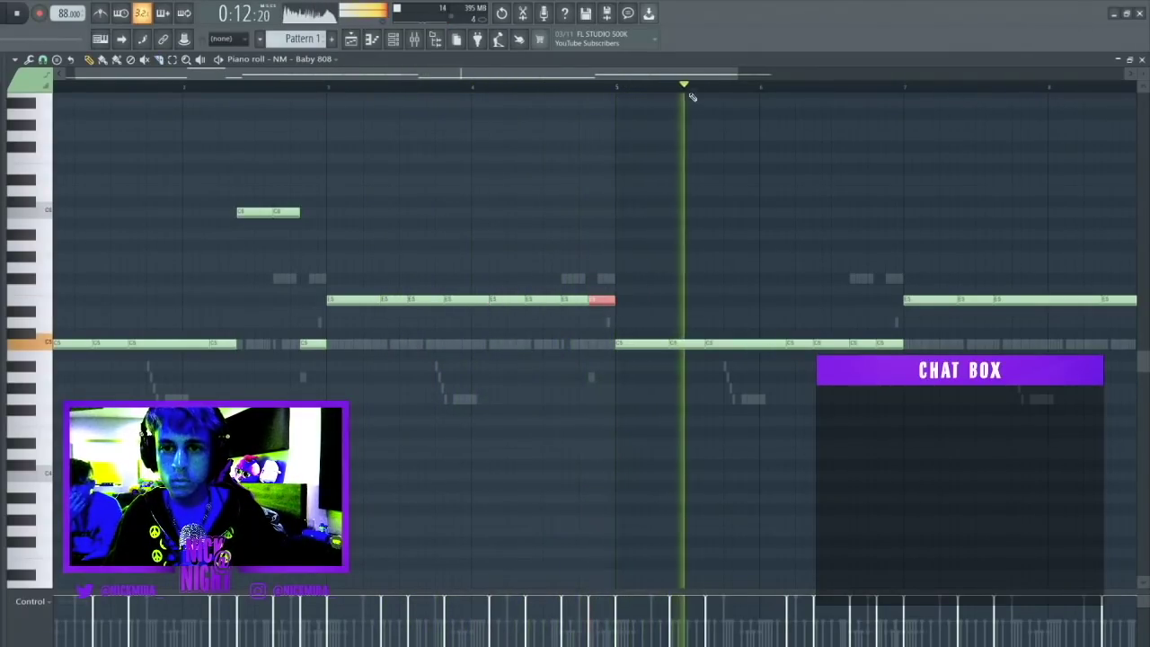
{"action": "scroll", "coordinate": [691, 88], "scroll_direction": "down", "scroll_amount": 2}
{"action": "left_click_drag", "start_coordinate": [771, 270], "coordinate": [752, 347]}
{"action": "key", "text": "shift+Up"}
{"action": "key", "text": "shift+Up"}
{"action": "key", "text": "shift+Up"}
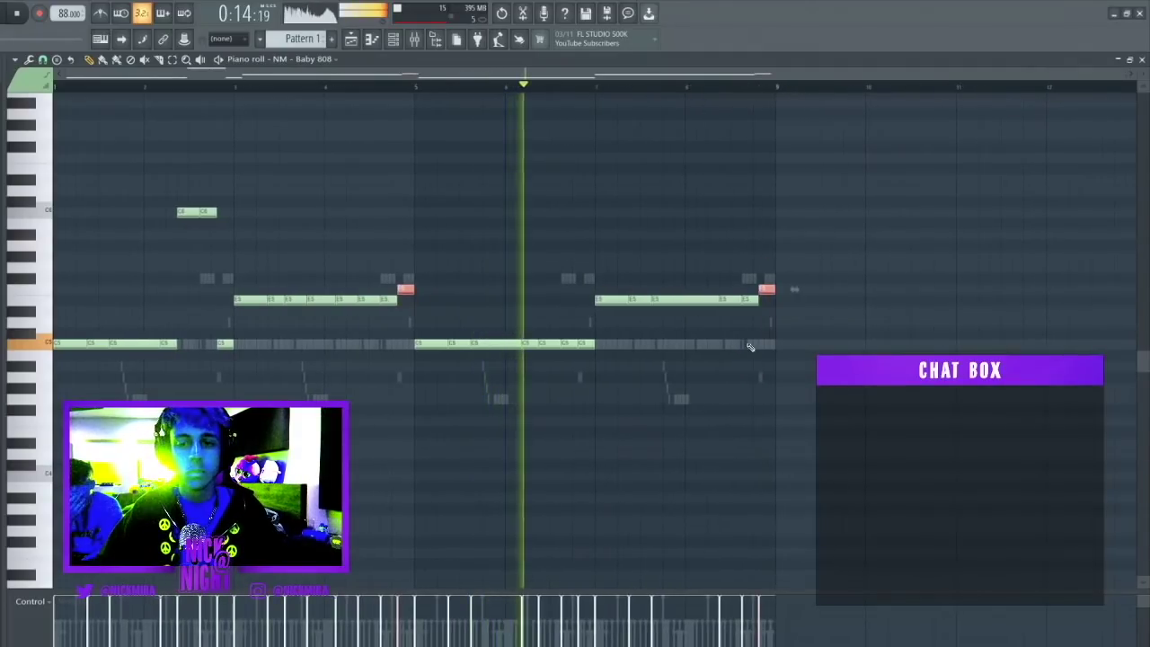
{"action": "key", "text": "ctrl+d"}
{"action": "key", "text": "Escape"}
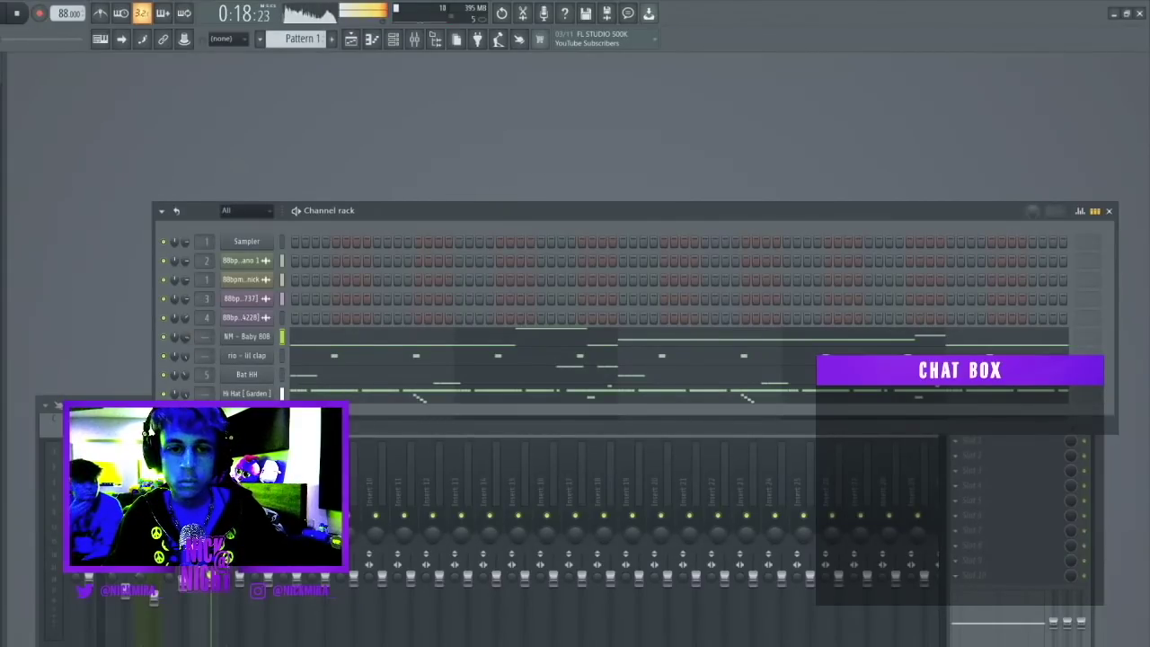
- Check the Hi Hat [ Garden ] sample settings and add the second hi-hat channel below it
{"action": "left_click", "coordinate": [235, 394]}
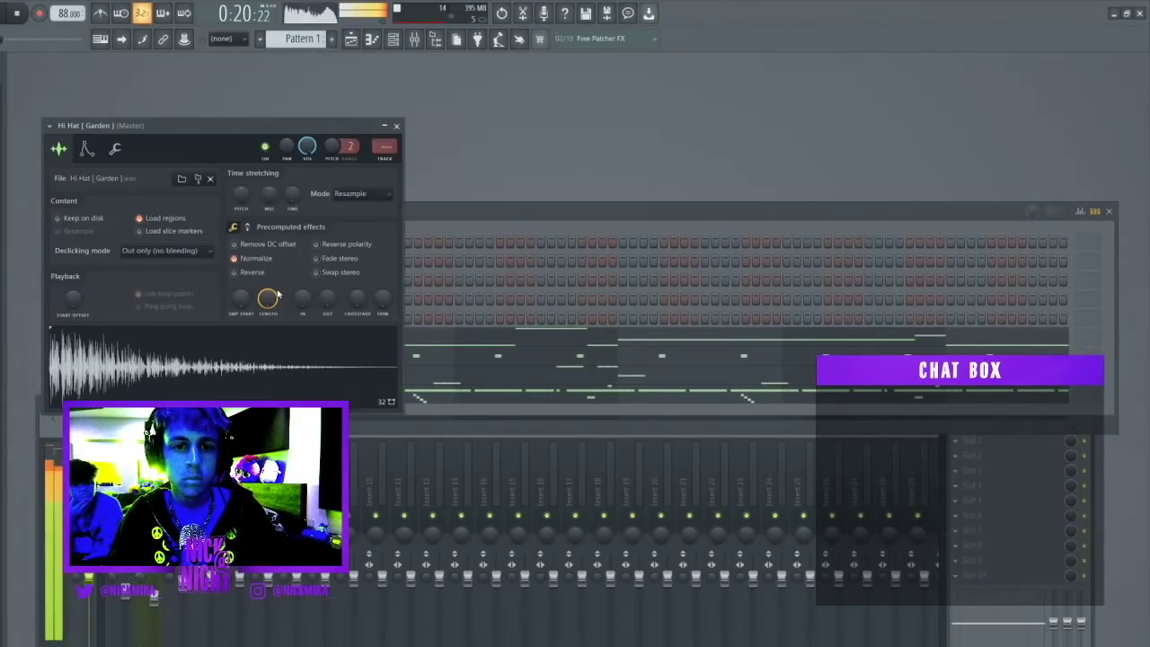
{"action": "key", "text": "Escape"}
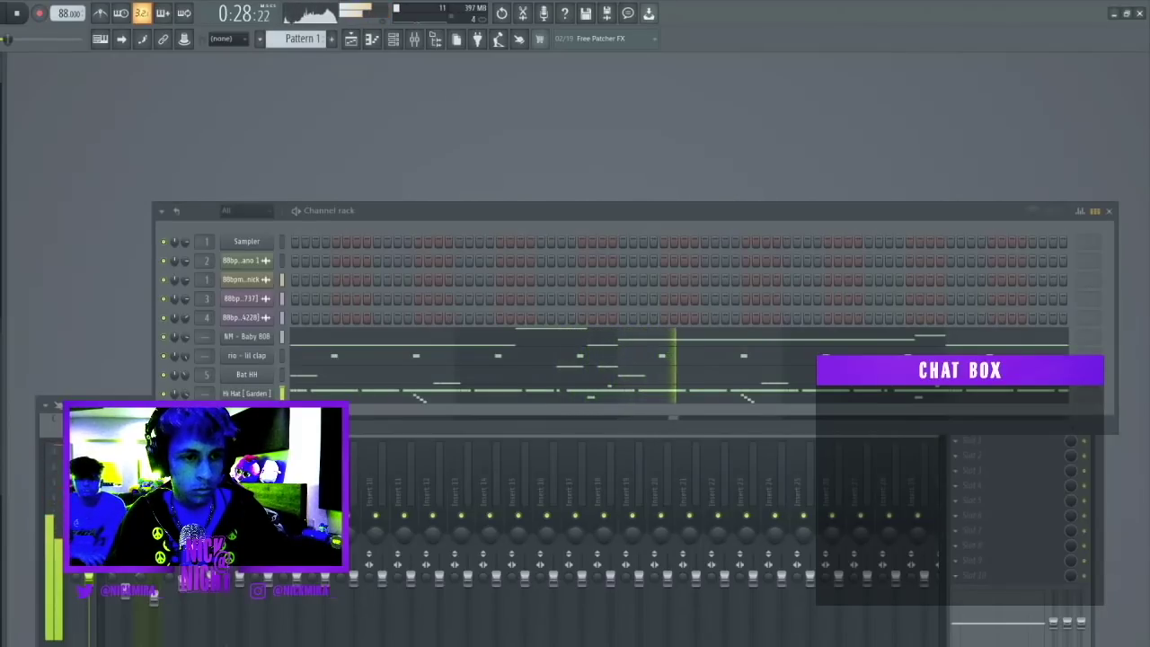
{"action": "left_click", "coordinate": [363, 423]}
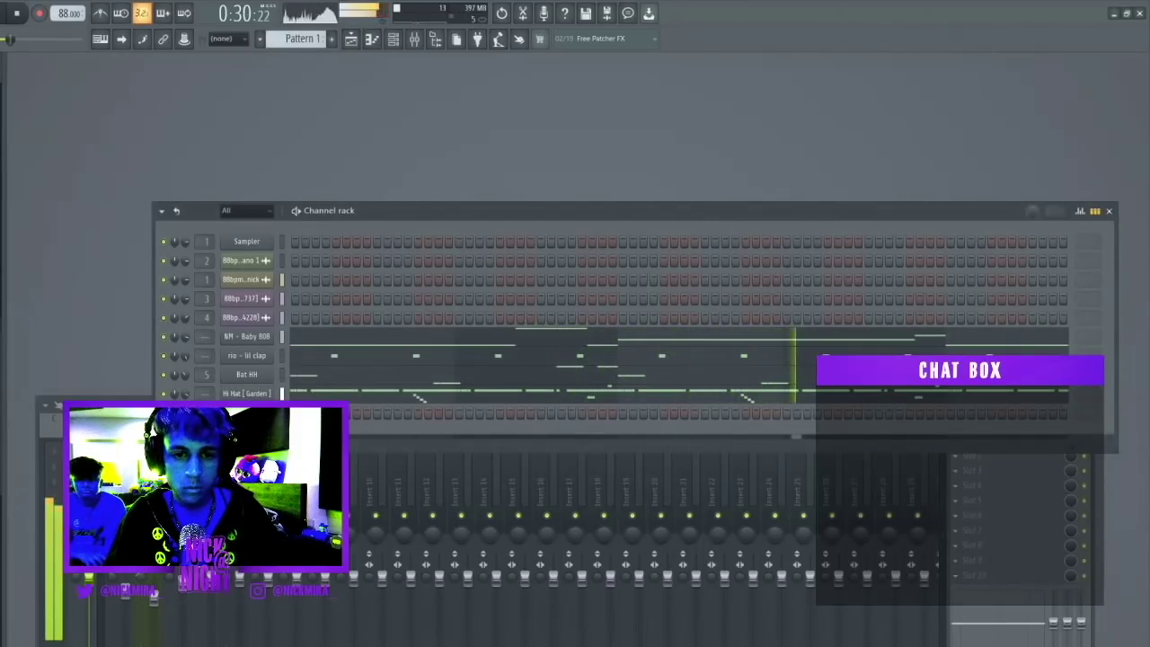
- Open the new hi-hat channel's piano roll, place a note near the start of bar 1, and replay the pattern
{"action": "right_click", "coordinate": [247, 412]}
{"action": "left_click", "coordinate": [279, 411]}
{"action": "left_click_drag", "start_coordinate": [70, 344], "coordinate": [69, 366]}
{"action": "key", "text": "space"}
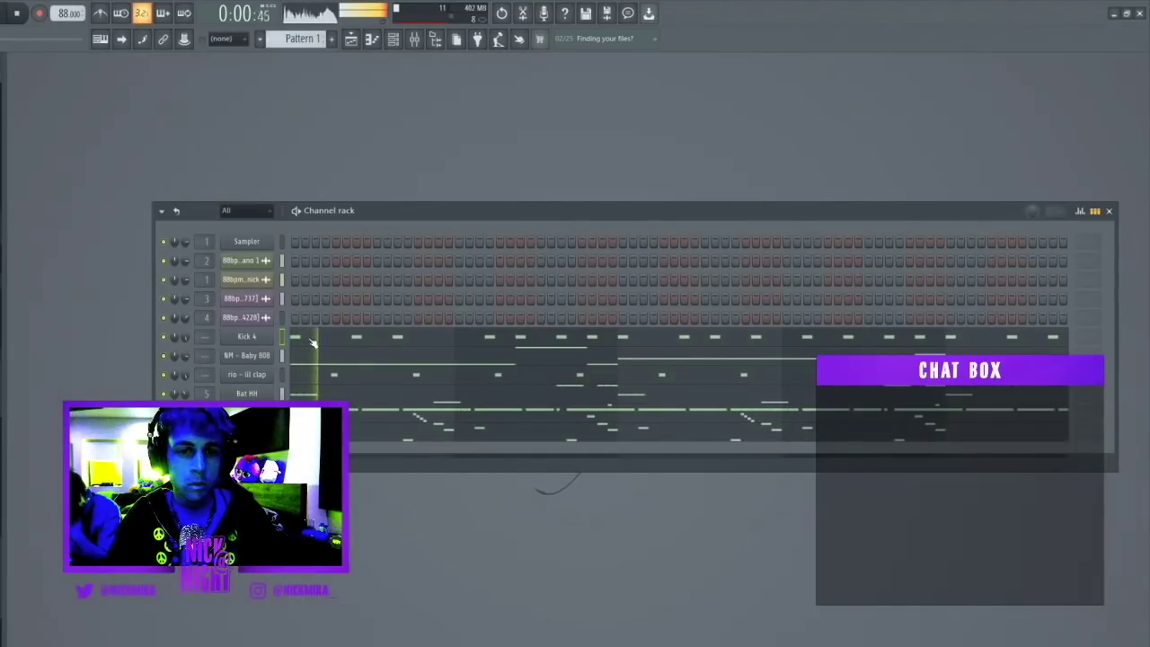
- Open the Kick 4 notes, undo the removal of the second kick in bar 1, and return to the channel rack
{"action": "left_click", "coordinate": [313, 343]}
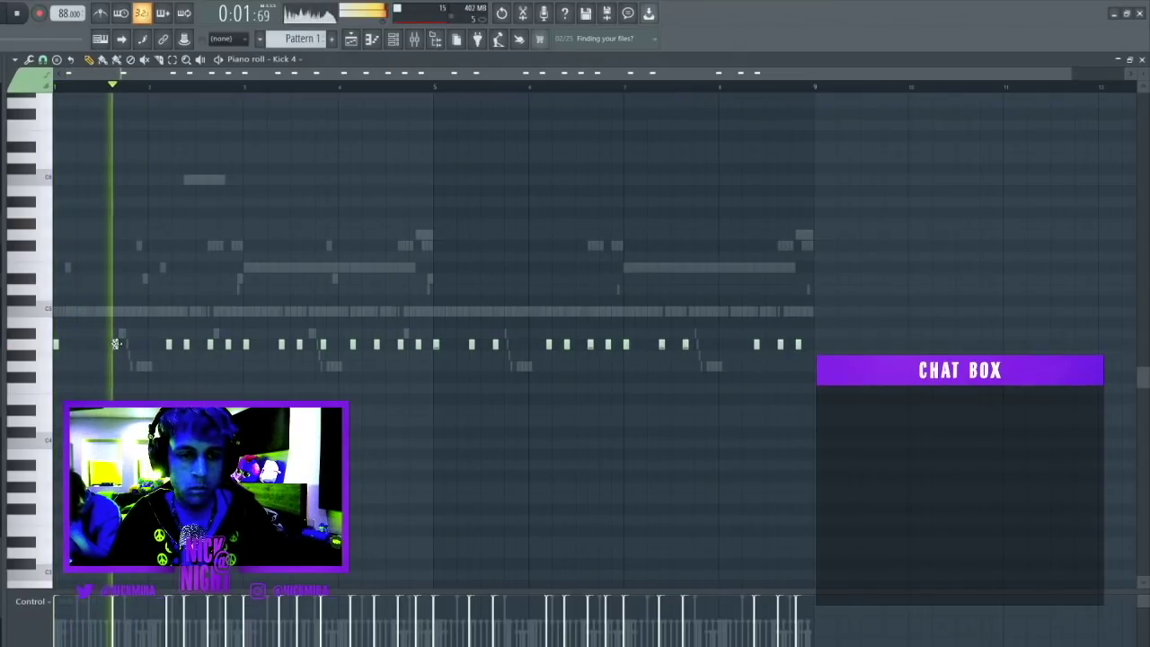
{"action": "key", "text": "ctrl+z"}
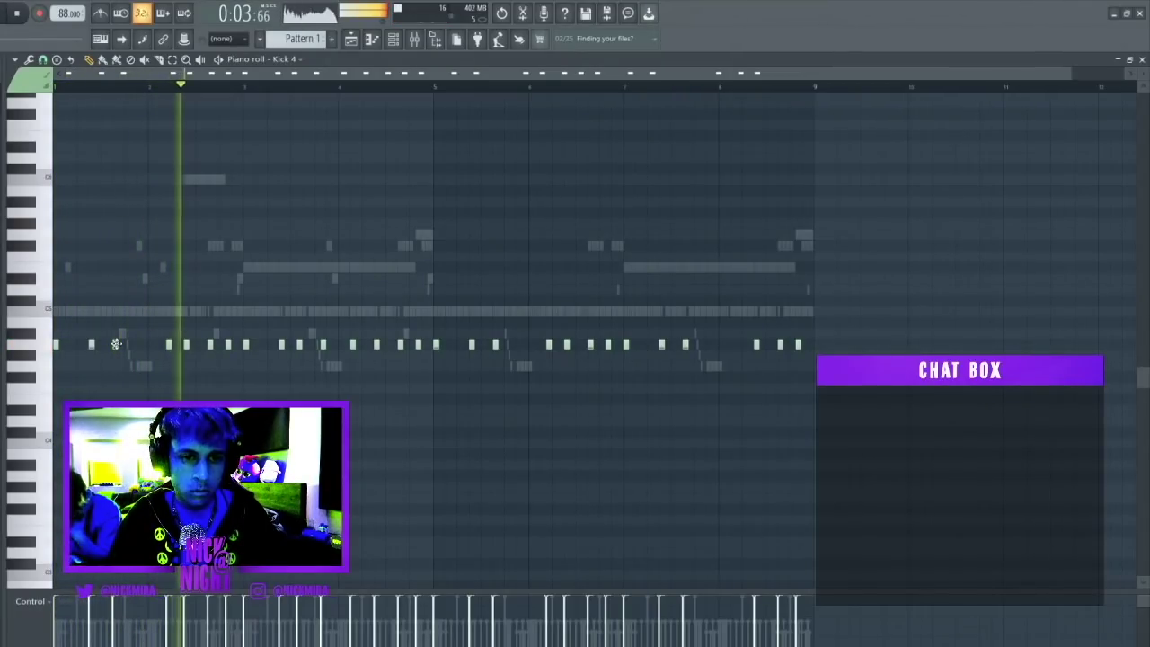
{"action": "key", "text": "F7"}
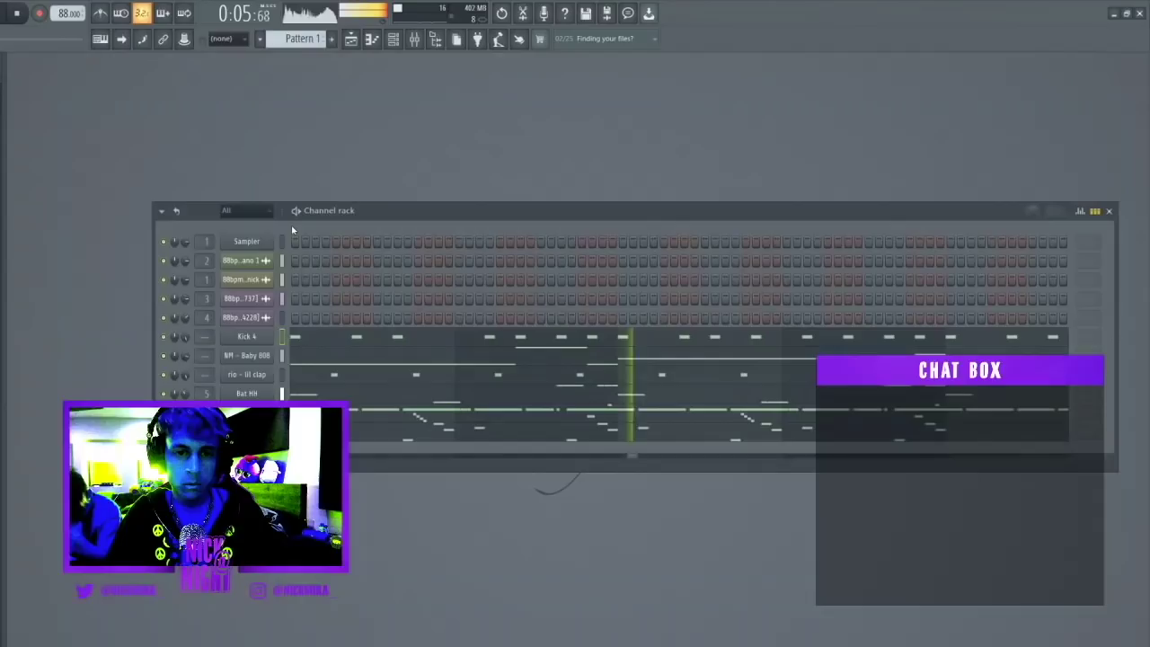
- Duplicate the 10 - Young Thug percussion notes of bars 5 and 6 into bars 7 and 8 during playback
{"action": "key", "text": "space"}
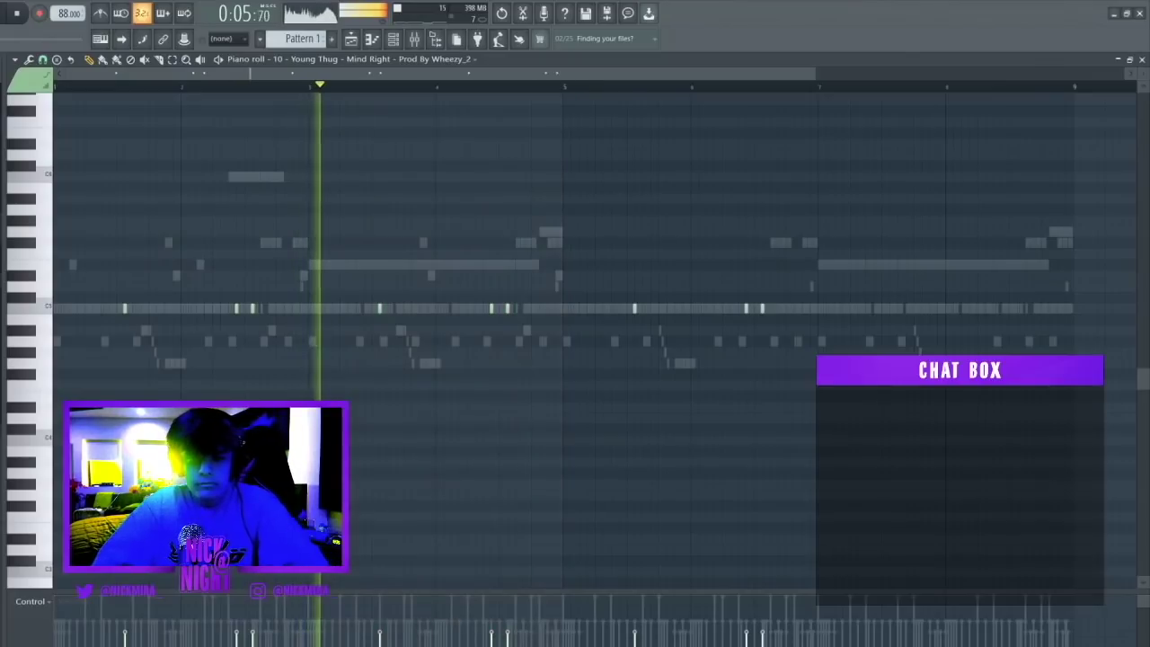
{"action": "left_click_drag", "start_coordinate": [820, 90], "coordinate": [568, 105]}
{"action": "key", "text": "ctrl+b"}
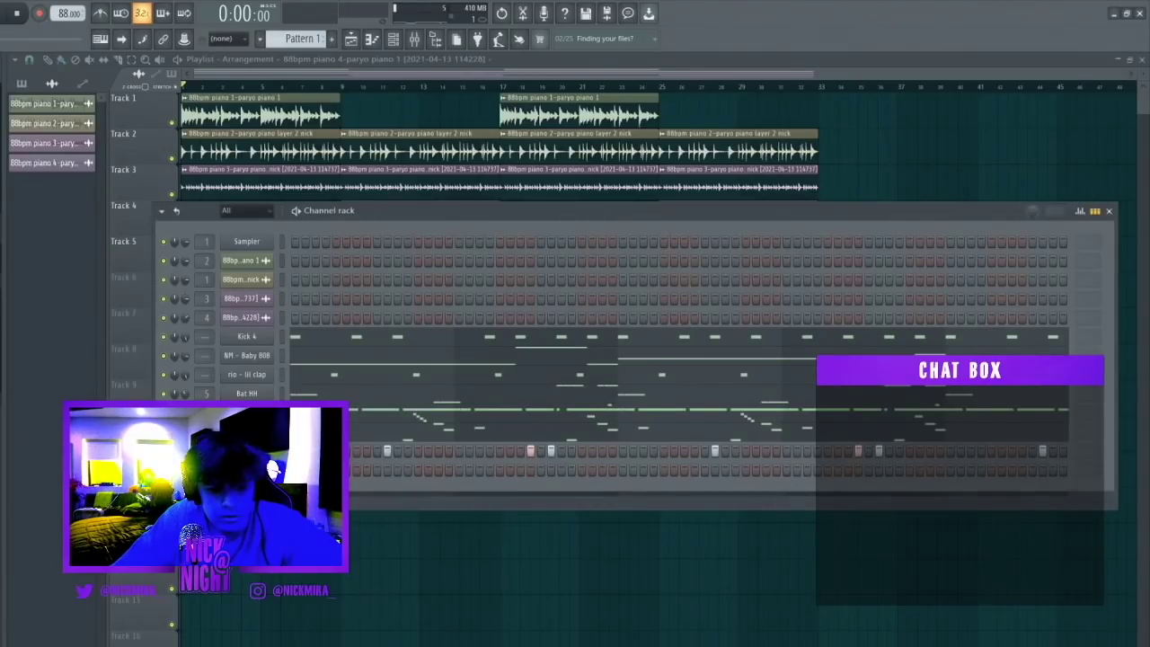
- Check the 56 Grams - Hats (6)_2 channel's sampler settings and close them
{"action": "left_click", "coordinate": [246, 470]}
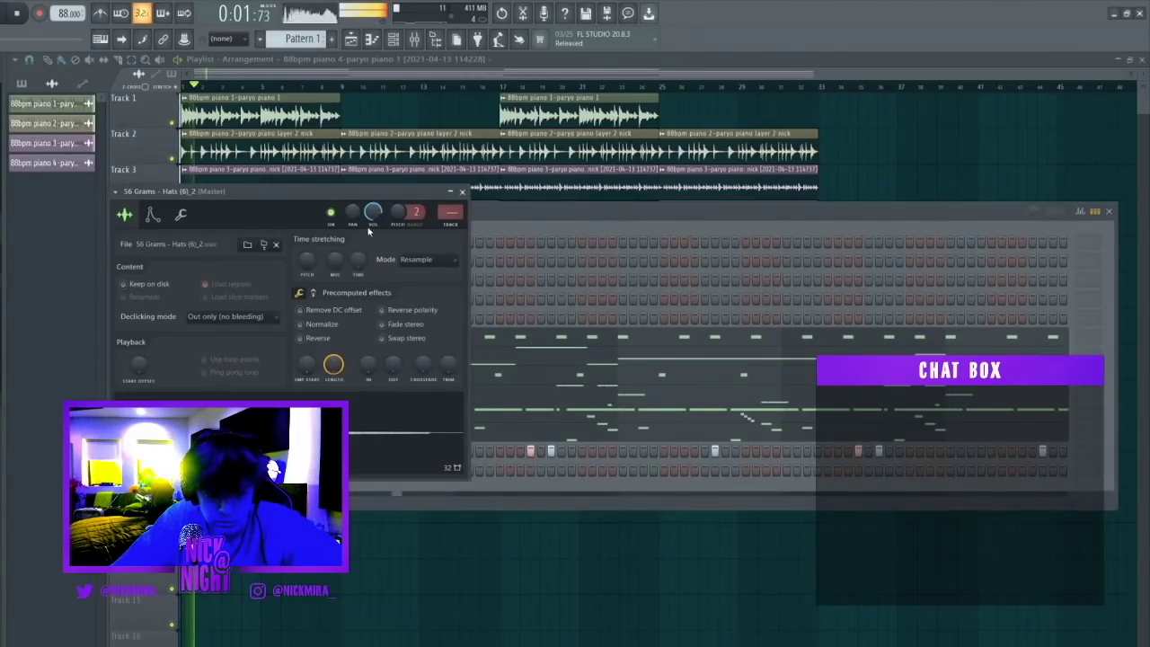
{"action": "left_click", "coordinate": [462, 191]}
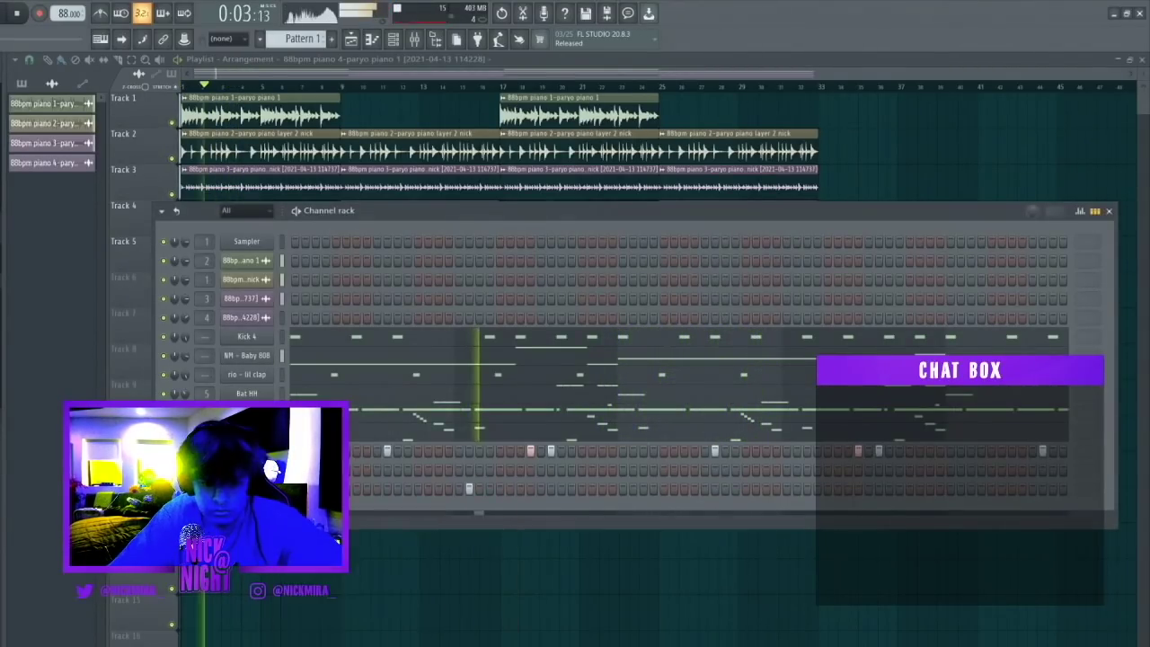
- Duplicate the bar 1 note of PercsFX_ (10)_4 across bars 2 to 8 and close the piano roll
{"action": "key", "text": "F7"}
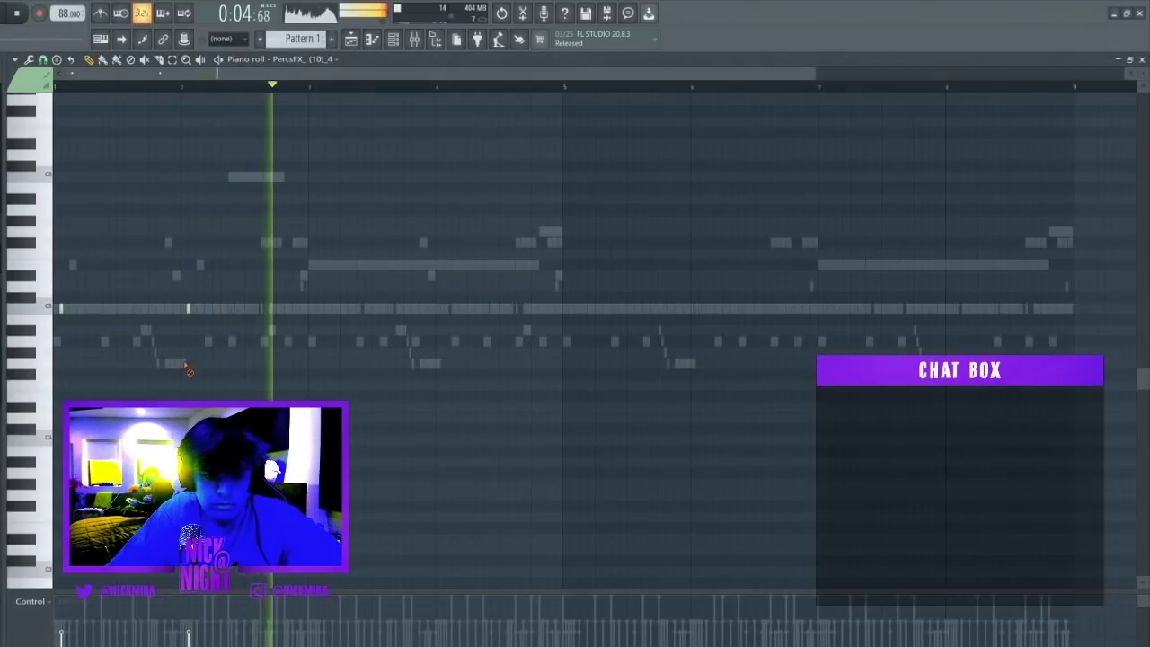
{"action": "left_click_drag", "start_coordinate": [183, 88], "coordinate": [57, 90]}
{"action": "key", "text": "ctrl+b"}
{"action": "key", "text": "ctrl+b"}
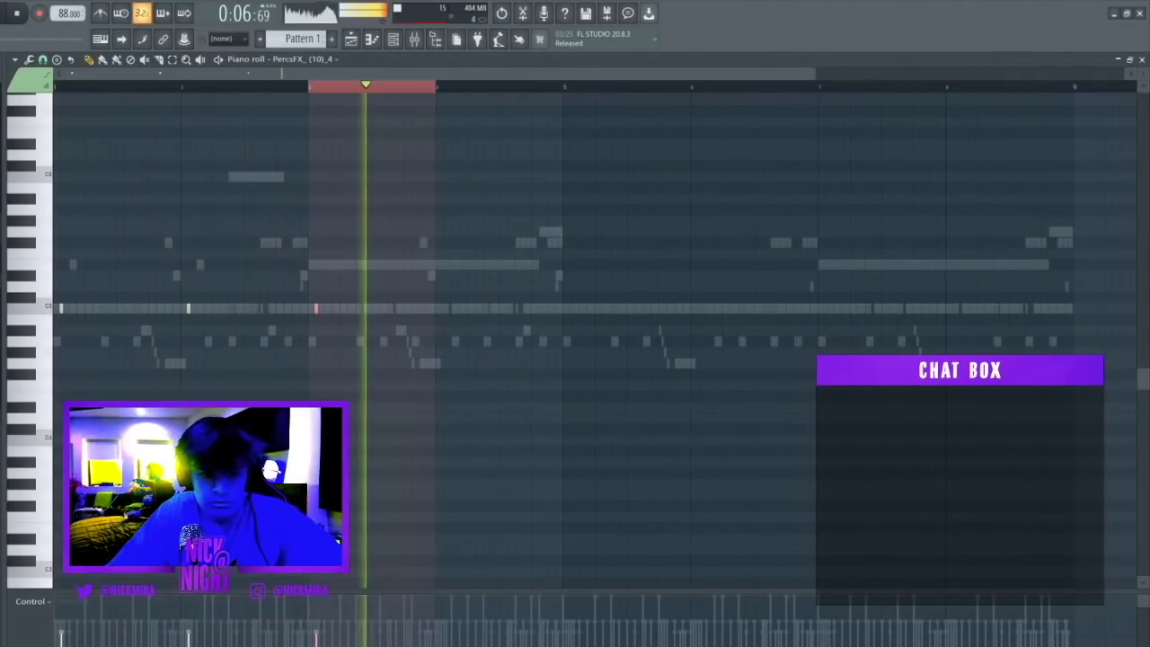
{"action": "key", "text": "ctrl+b"}
{"action": "key", "text": "ctrl+b"}
{"action": "key", "text": "ctrl+b"}
{"action": "key", "text": "ctrl+b"}
{"action": "key", "text": "ctrl+b"}
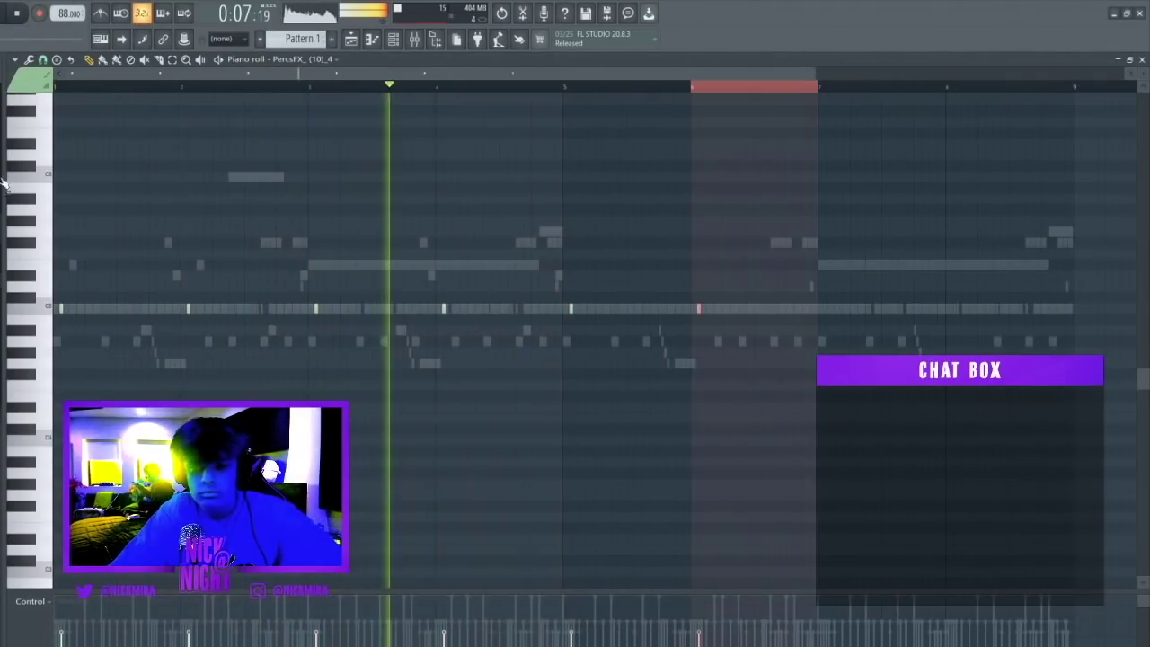
{"action": "left_click", "coordinate": [1142, 60]}
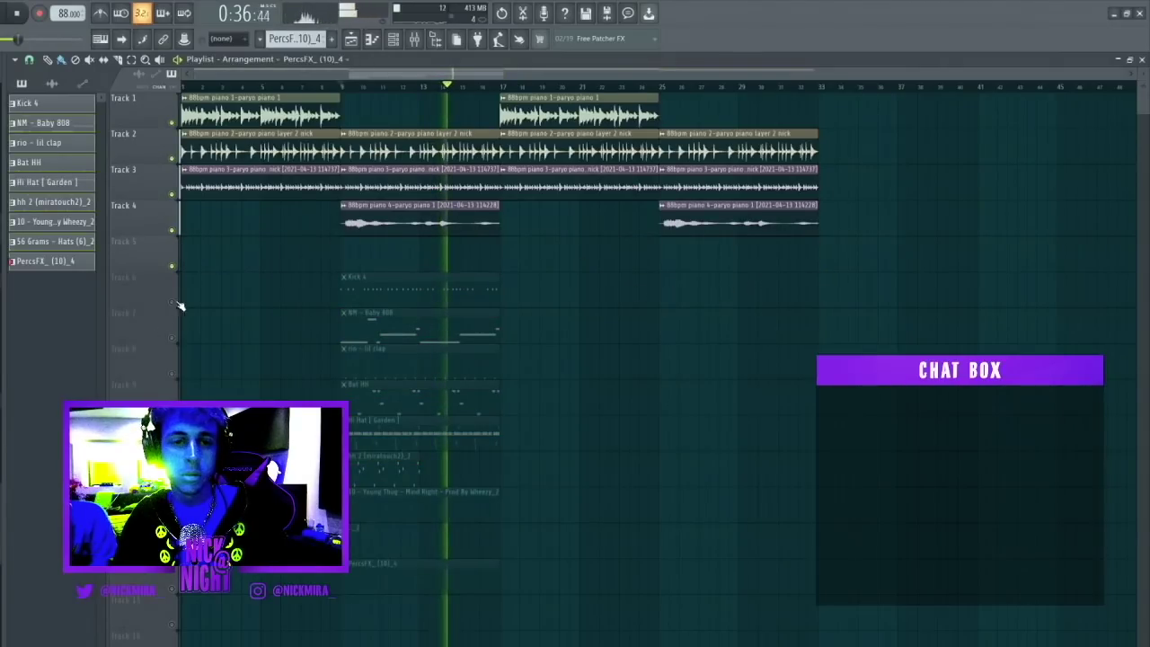
- Unmute the drum tracks in the playlist and duplicate the drum clips of bars 9 to 16 into bars 17 to 24
{"action": "right_click", "coordinate": [173, 267]}
{"action": "left_click_drag", "start_coordinate": [547, 272], "coordinate": [352, 570]}
{"action": "key", "text": "ctrl+b"}
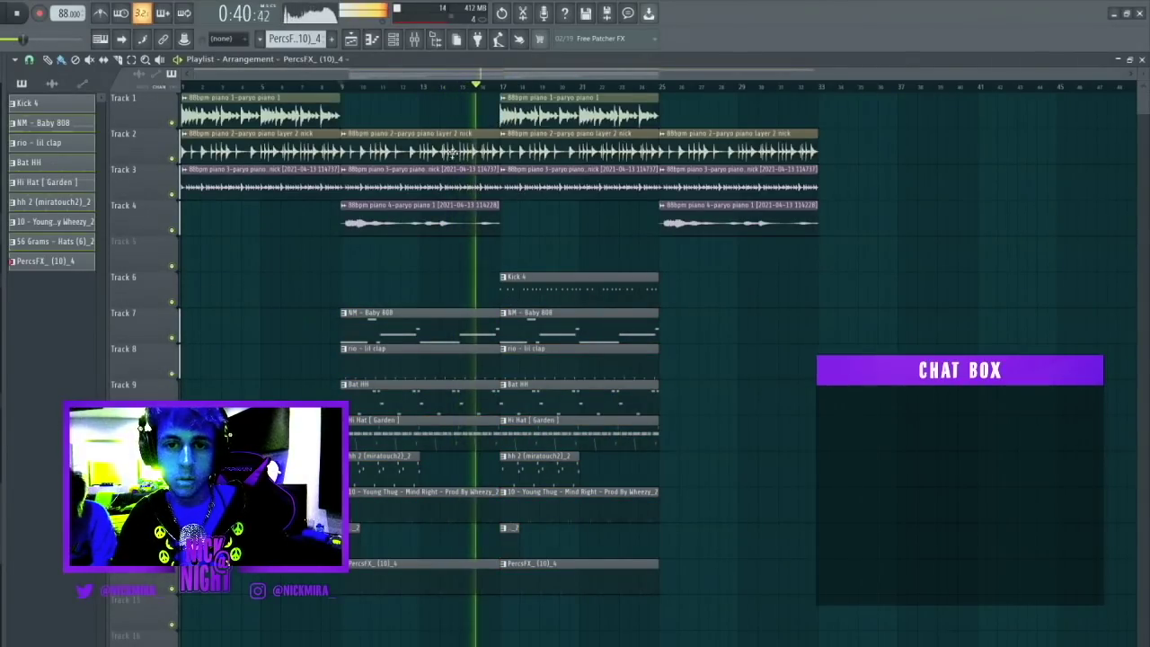
- Select the 808, clap, hat and percussion clips of bars 9 to 16 and copy them farther along the arrangement
{"action": "left_click_drag", "start_coordinate": [464, 291], "coordinate": [360, 580]}
{"action": "left_click_drag", "start_coordinate": [389, 310], "coordinate": [629, 305]}
{"action": "key", "text": "ctrl+b"}
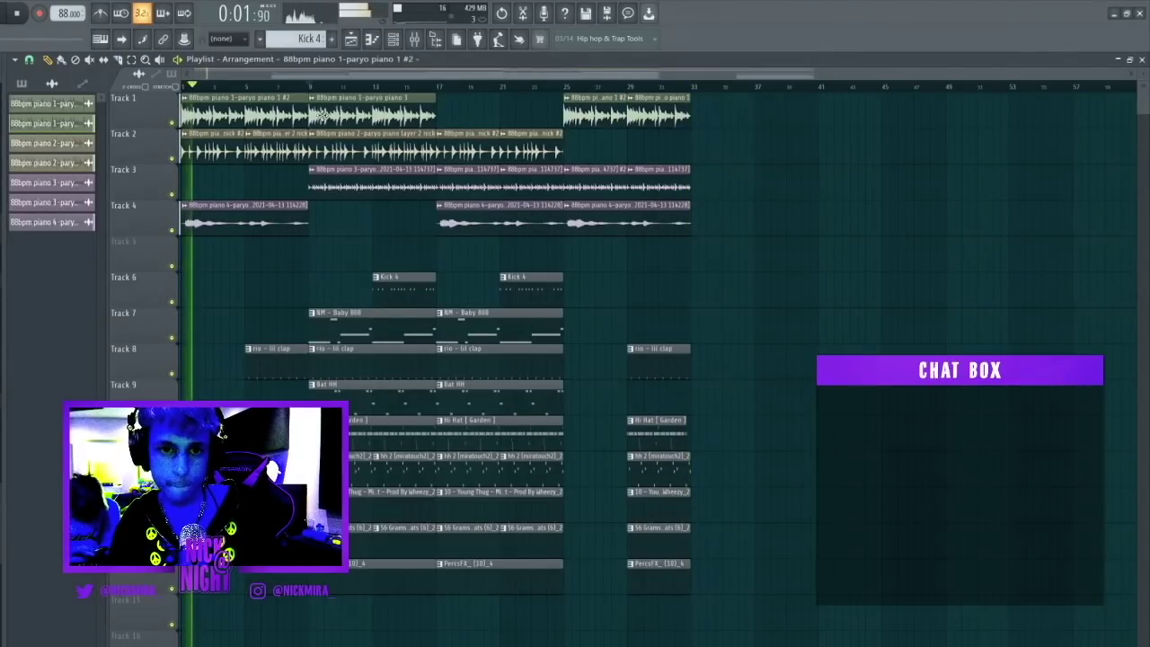
- Duplicate all piano and drum clips from bars 9 to 32 into bars 33 to 56
{"action": "left_click_drag", "start_coordinate": [323, 115], "coordinate": [888, 571]}
{"action": "key", "text": "ctrl+b"}
{"action": "key", "text": "ctrl+d"}
{"action": "scroll", "coordinate": [604, 91], "scroll_direction": "down", "scroll_amount": 1}
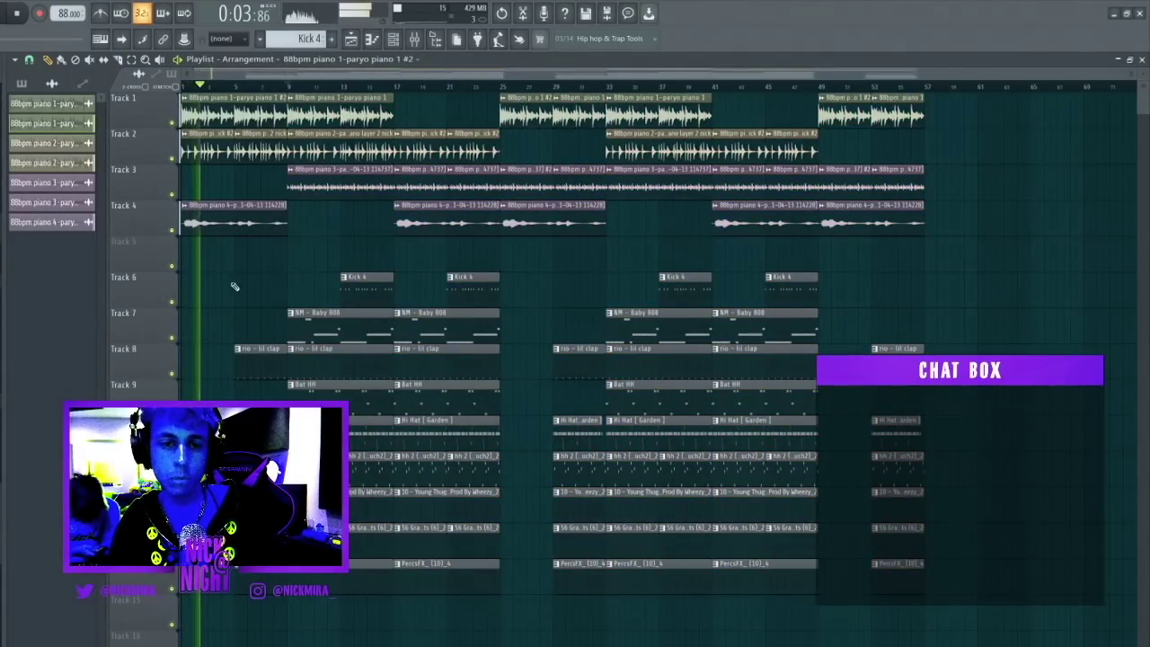
- Move all kick, 808, clap, hat and percussion clips up one track so the kick sits on Track 5
{"action": "left_click_drag", "start_coordinate": [232, 284], "coordinate": [944, 642]}
{"action": "key", "text": "shift+Up"}
{"action": "key", "text": "ctrl+d"}
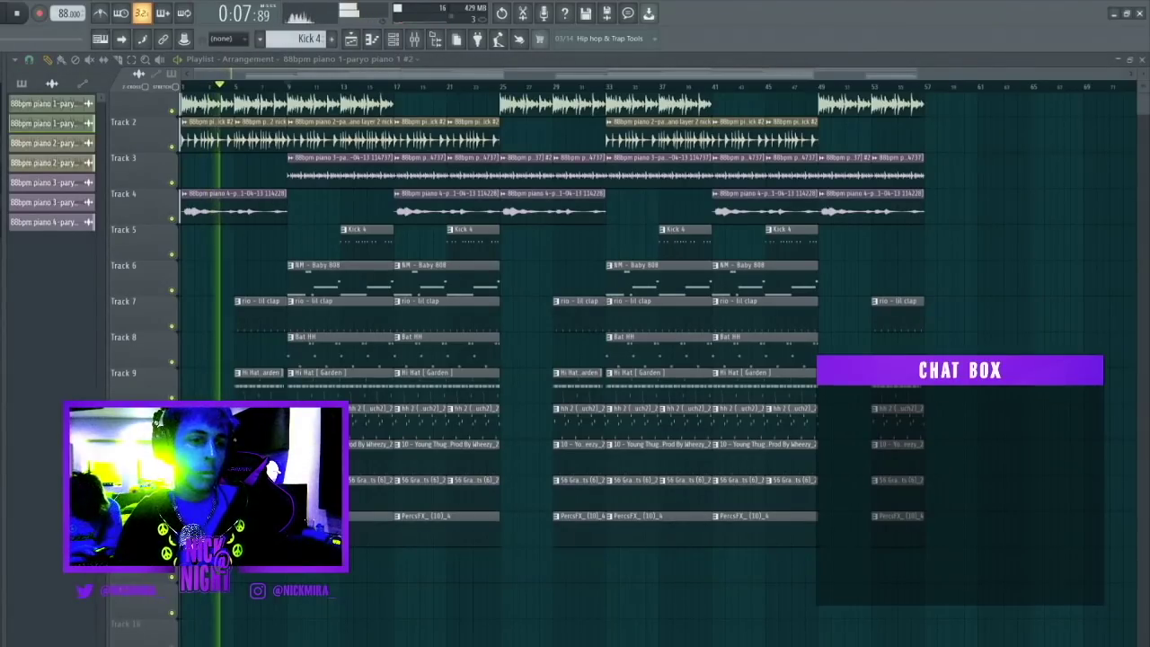
- Place the KSHMR_Medium_Sweep_2 sample leading into bar 9 and set its time-stretching mode to Stretch
{"action": "left_click_drag", "start_coordinate": [252, 569], "coordinate": [286, 570]}
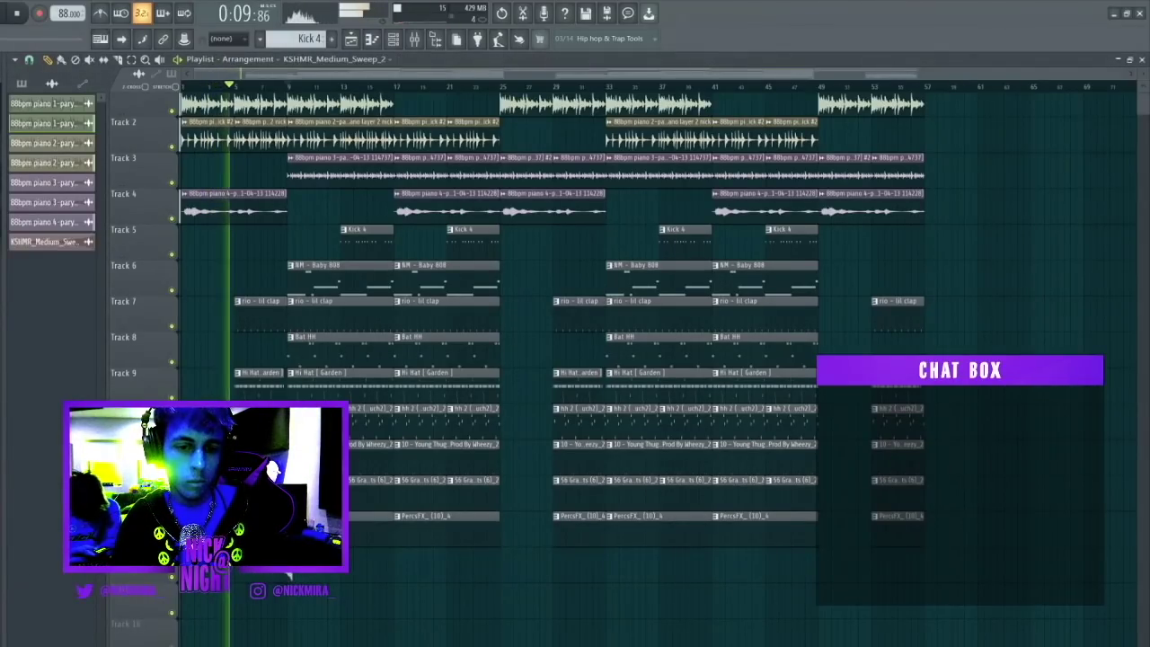
{"action": "double_click", "coordinate": [286, 570]}
{"action": "left_click", "coordinate": [377, 211]}
{"action": "left_click", "coordinate": [361, 246]}
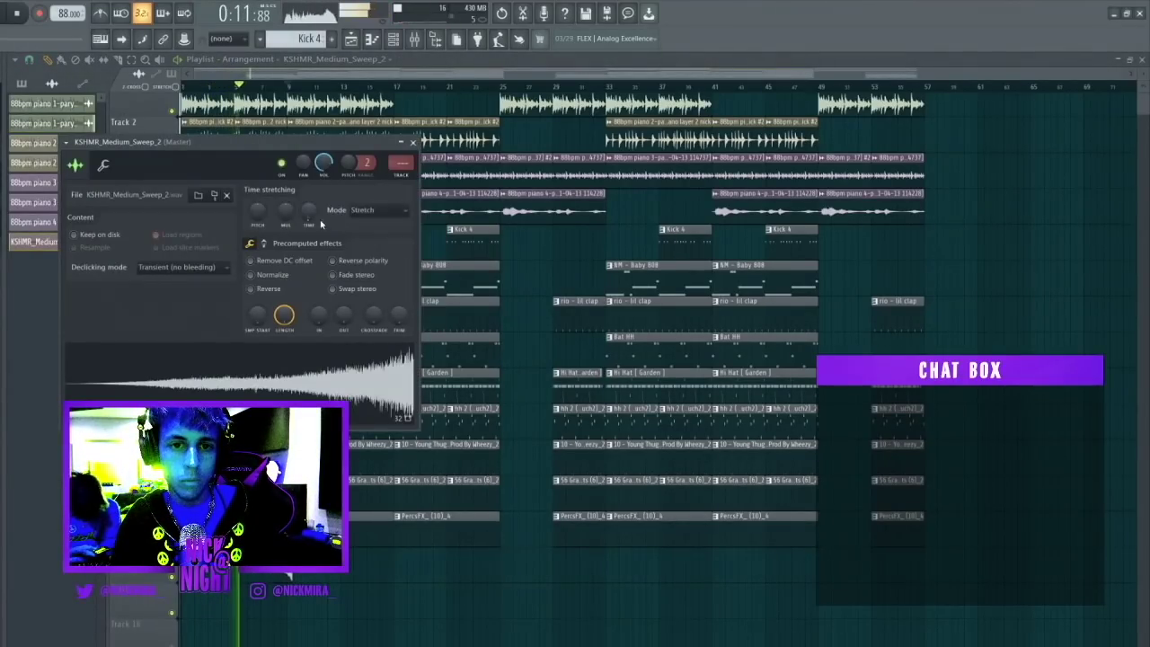
- Route the KSHMR_Medium_Sweep_2 channel to mixer track 14 and close the open windows
{"action": "left_click", "coordinate": [379, 208]}
{"action": "left_click", "coordinate": [379, 208]}
{"action": "left_click", "coordinate": [400, 176]}
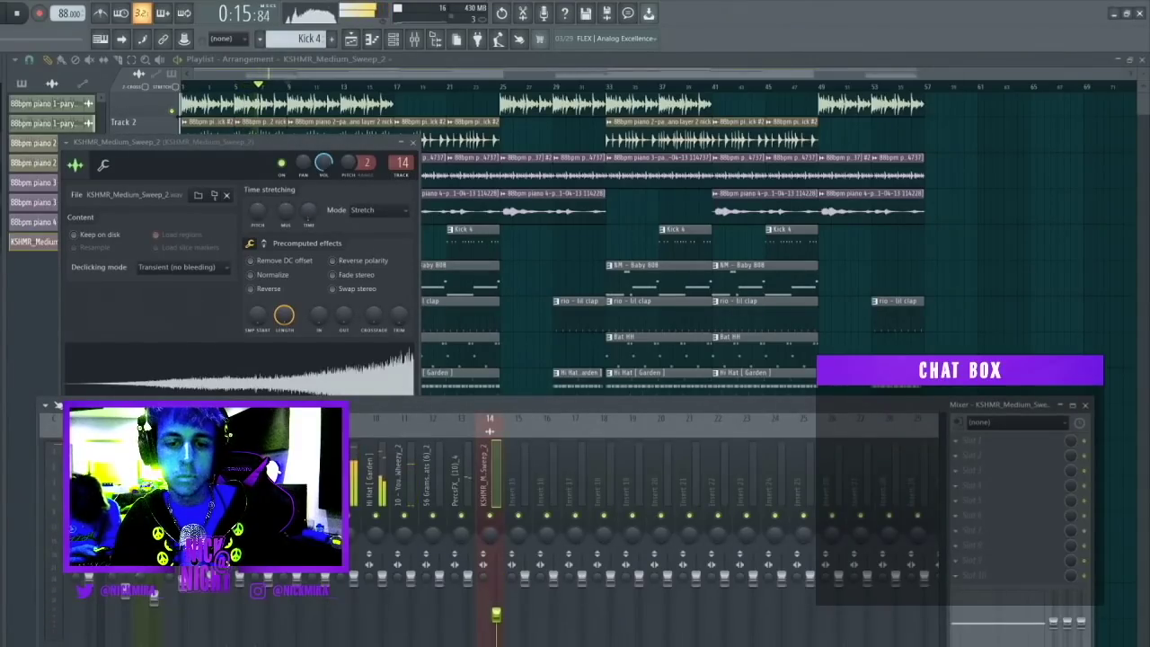
{"action": "key", "text": "F12"}
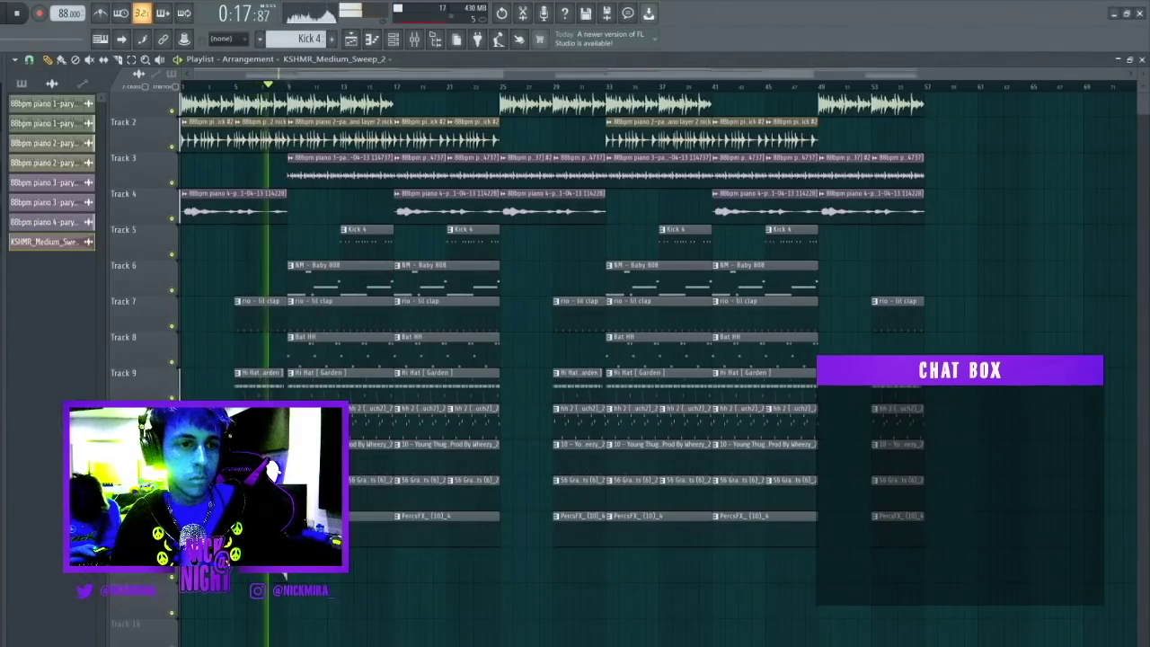
- Reopen the sweep's channel settings, check it against playback around bar 9, and return to the song's start
{"action": "scroll", "coordinate": [321, 90], "scroll_direction": "up", "scroll_amount": 2}
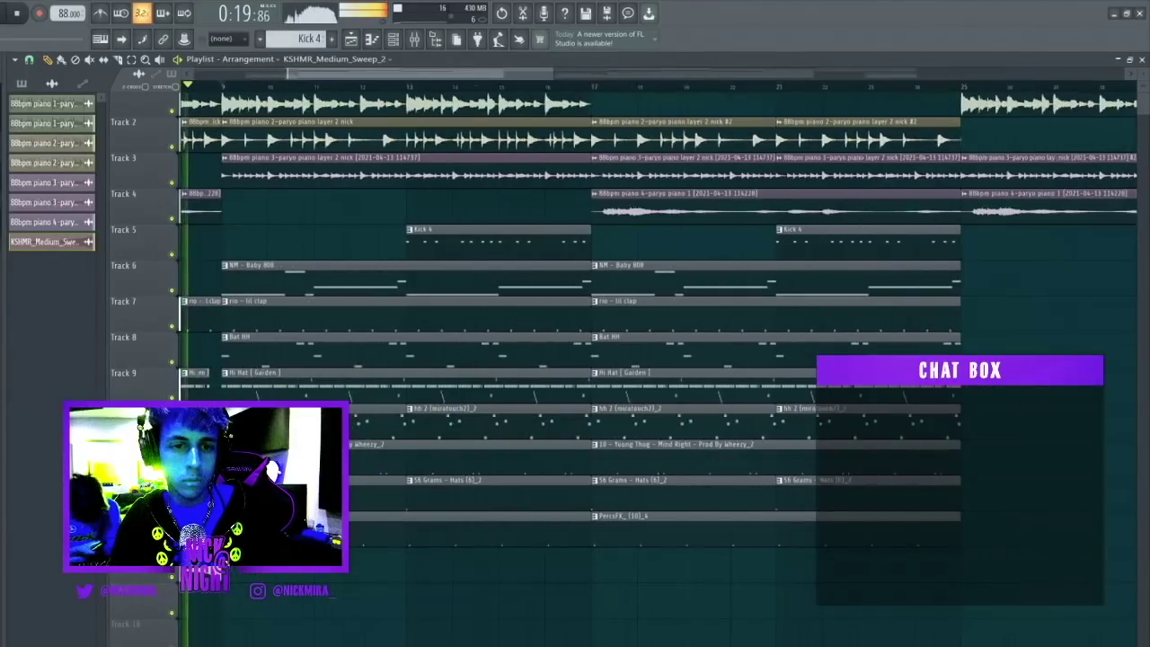
{"action": "double_click", "coordinate": [202, 550]}
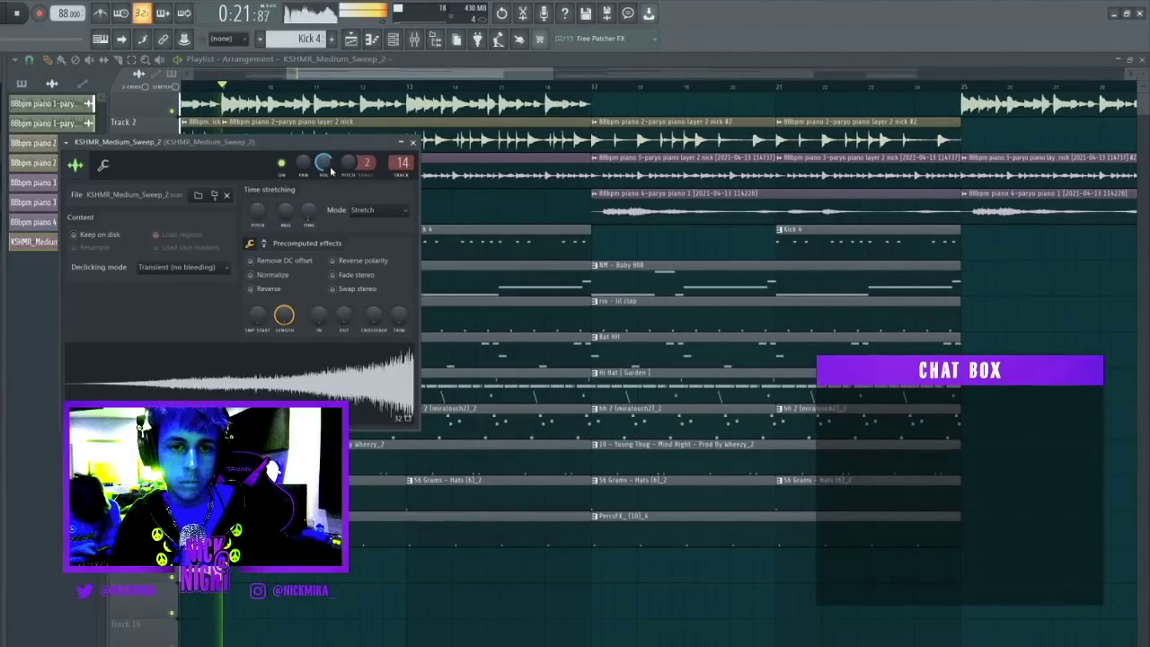
{"action": "scroll", "coordinate": [355, 93], "scroll_direction": "down", "scroll_amount": 2}
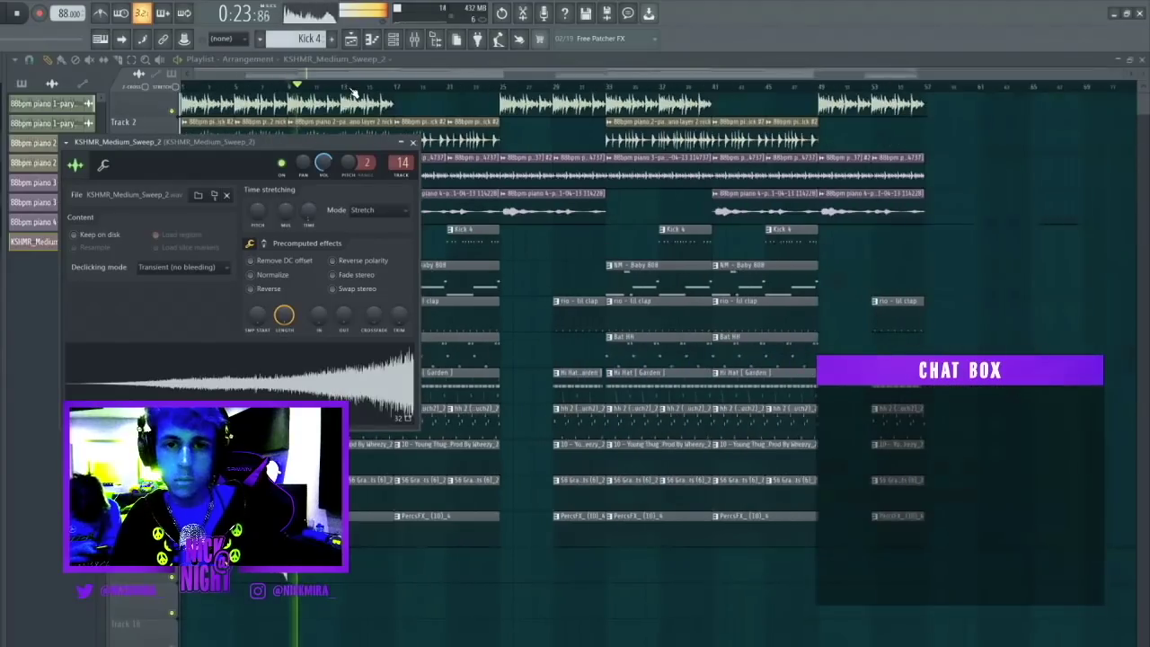
{"action": "left_click", "coordinate": [413, 143]}
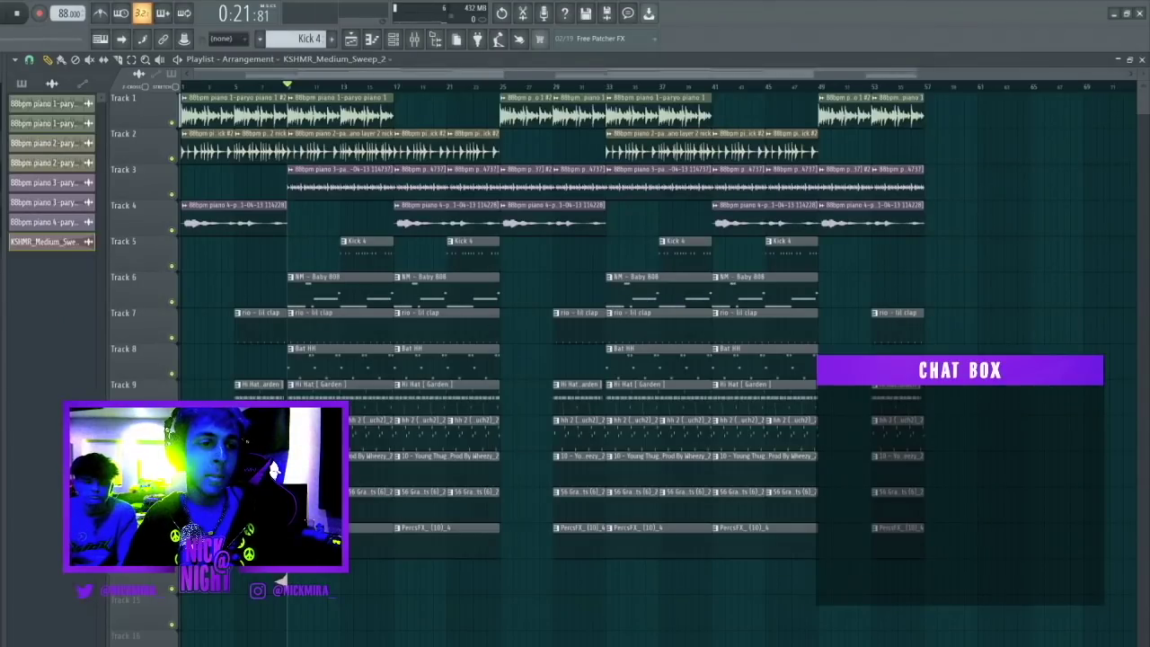
{"action": "key", "text": "space"}
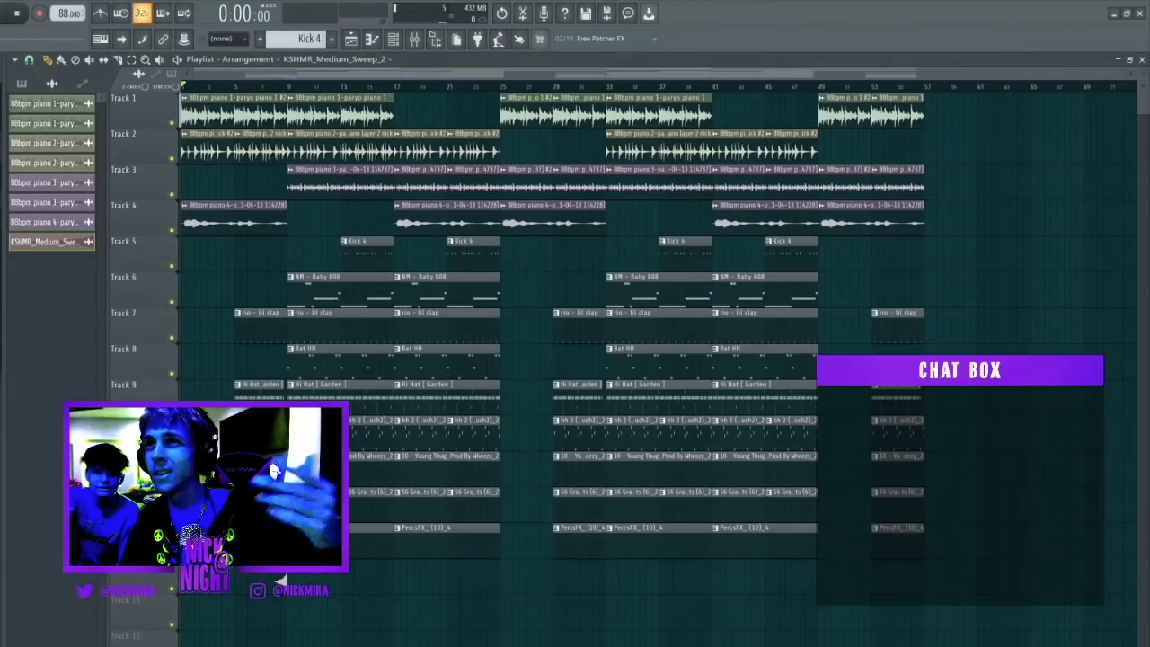